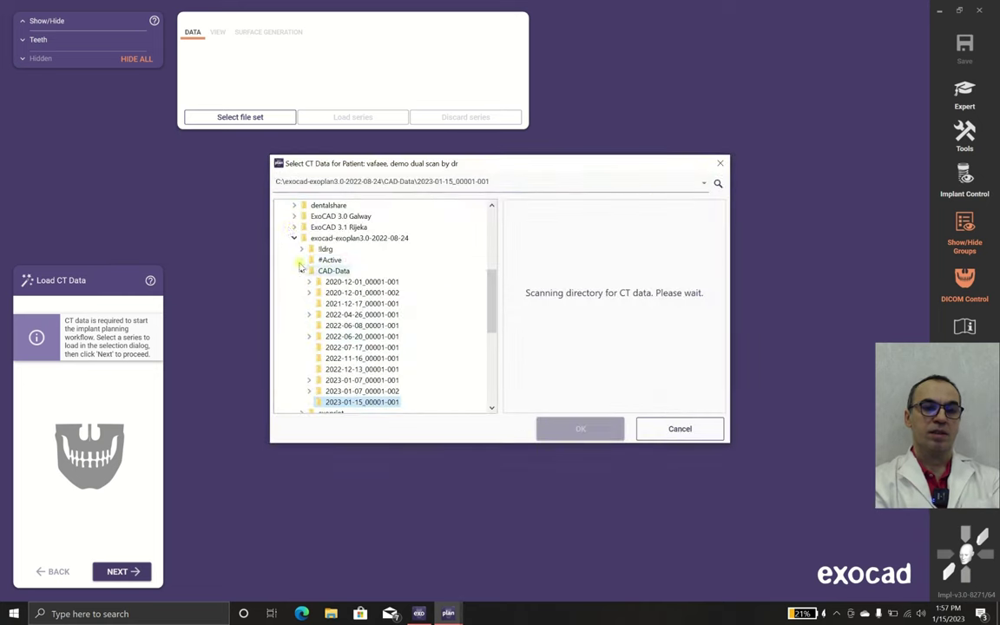
- In the Select CT Data tree, collapse win10 (C:) and select the backup (E:) drive
{"action": "left_click", "coordinate": [313, 238]}
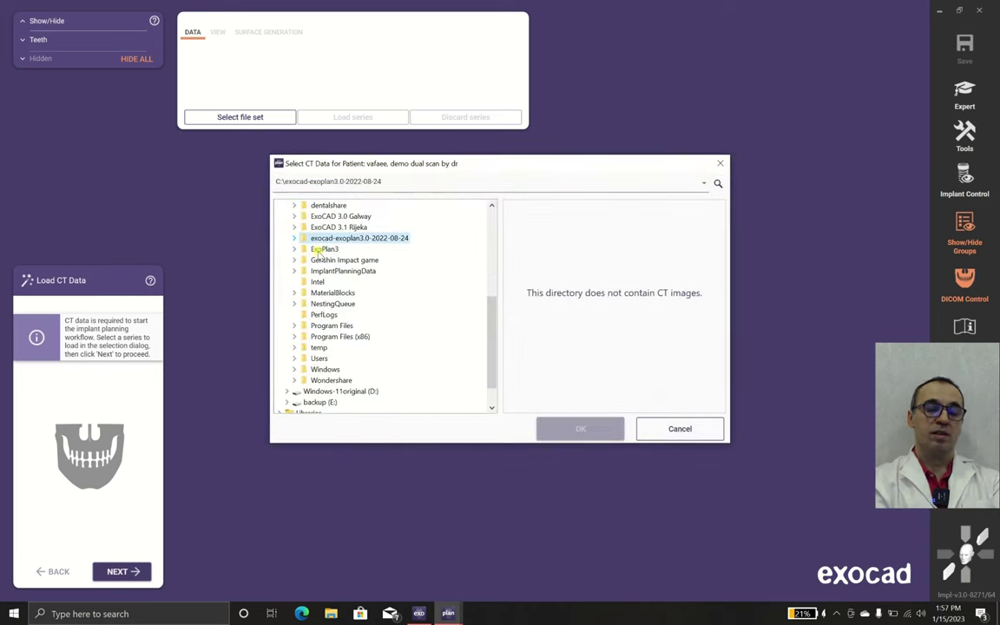
{"action": "scroll", "coordinate": [317, 278], "scroll_direction": "up", "scroll_amount": 10}
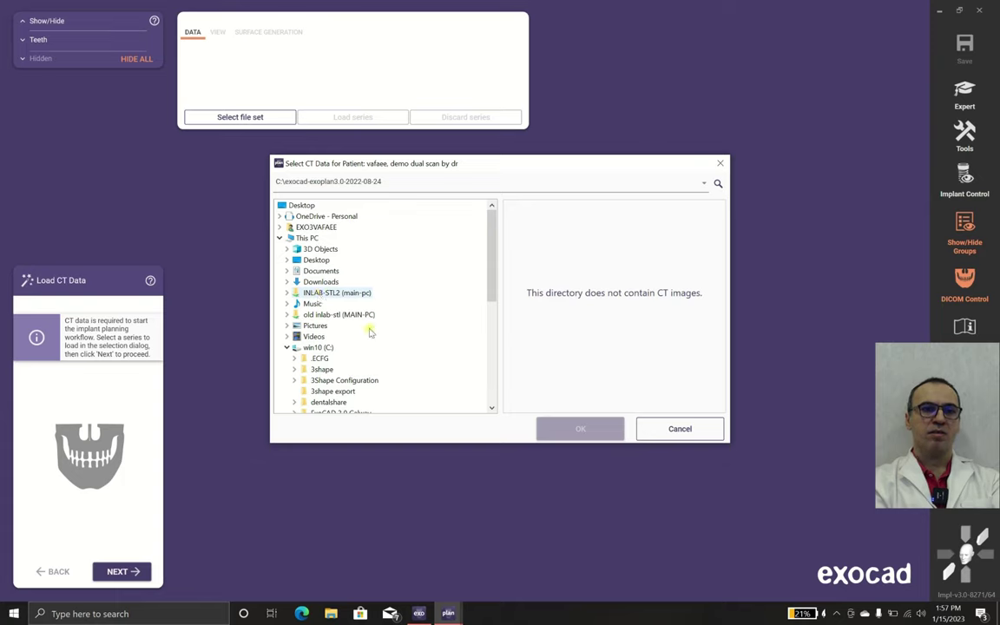
{"action": "scroll", "coordinate": [388, 327], "scroll_direction": "down", "scroll_amount": 3}
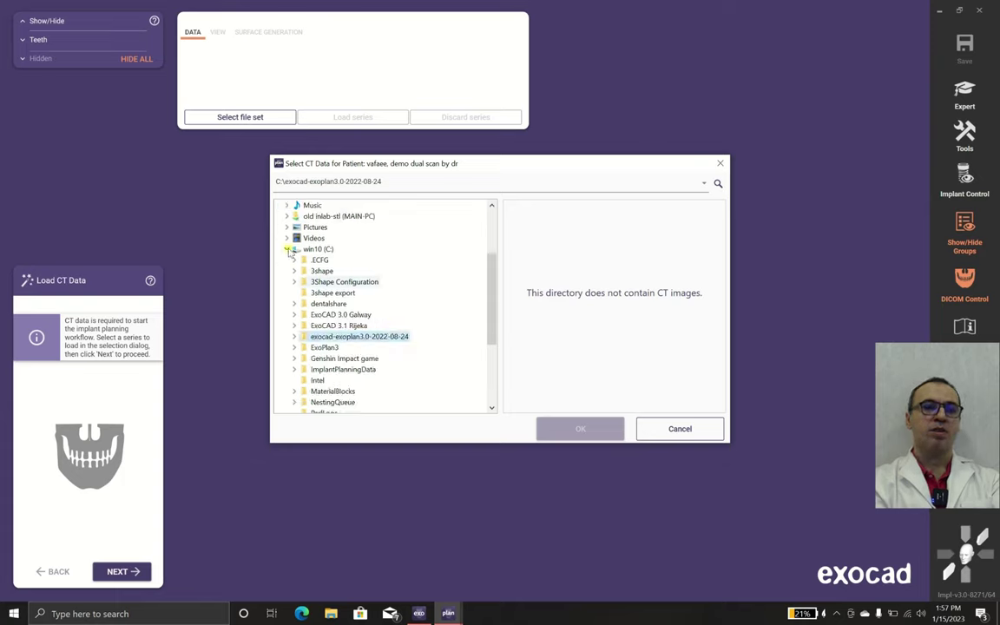
{"action": "left_click", "coordinate": [287, 254]}
{"action": "left_click", "coordinate": [313, 371]}
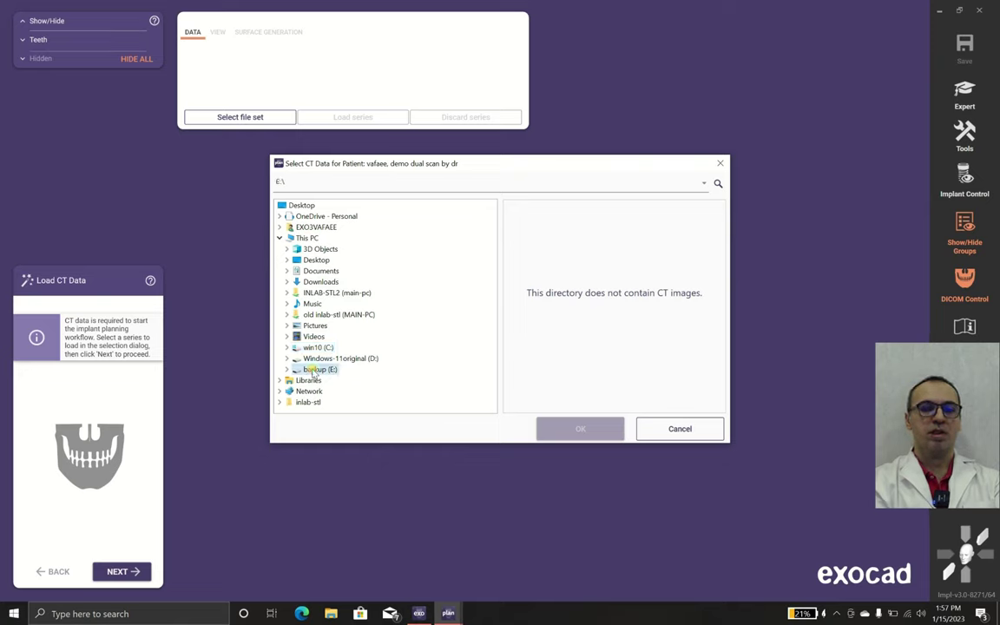
- Expand backup (E:) and its exocad projects folder, scrolling down through the case list
{"action": "left_click", "coordinate": [286, 370]}
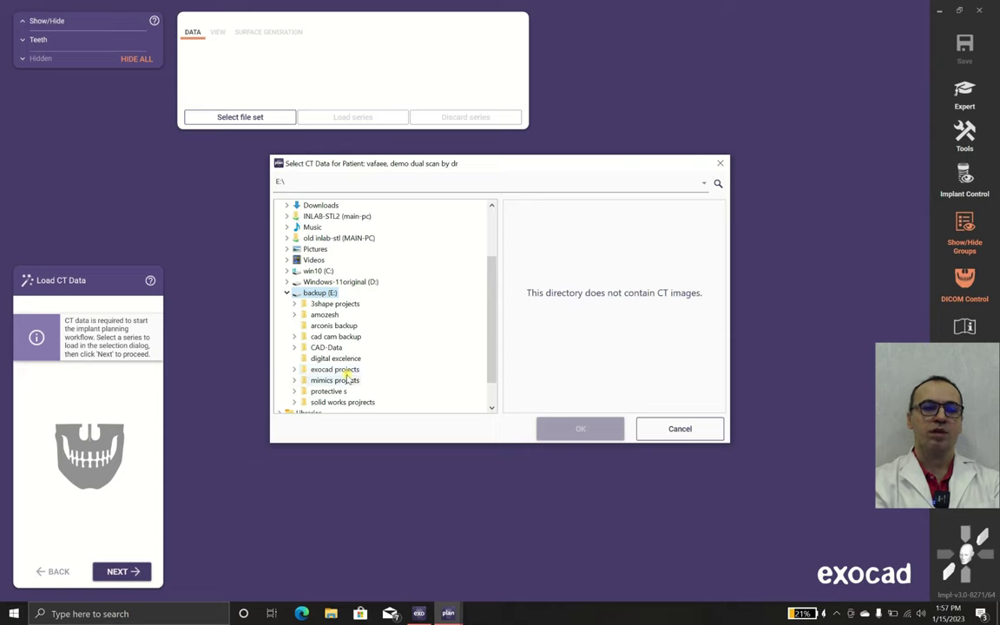
{"action": "left_click", "coordinate": [295, 370]}
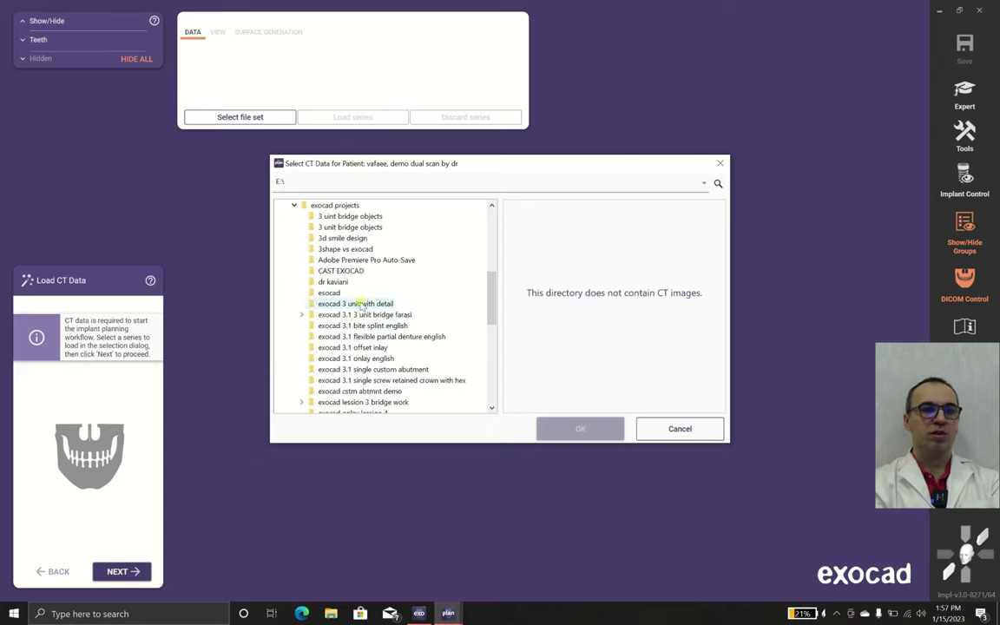
{"action": "scroll", "coordinate": [416, 263], "scroll_direction": "down", "scroll_amount": 4}
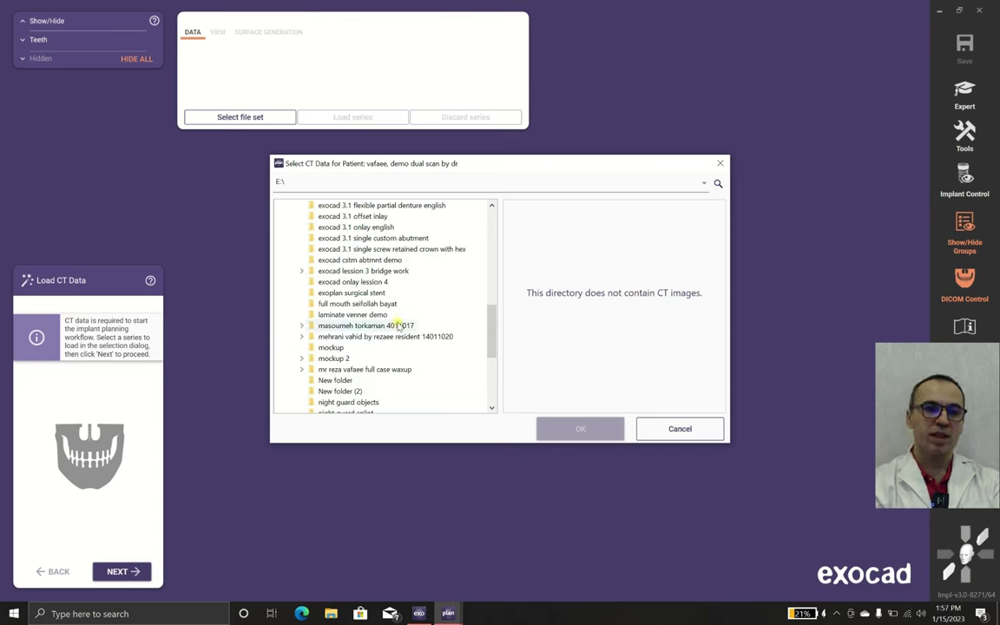
{"action": "scroll", "coordinate": [403, 324], "scroll_direction": "down", "scroll_amount": 1}
{"action": "scroll", "coordinate": [404, 322], "scroll_direction": "down", "scroll_amount": 2}
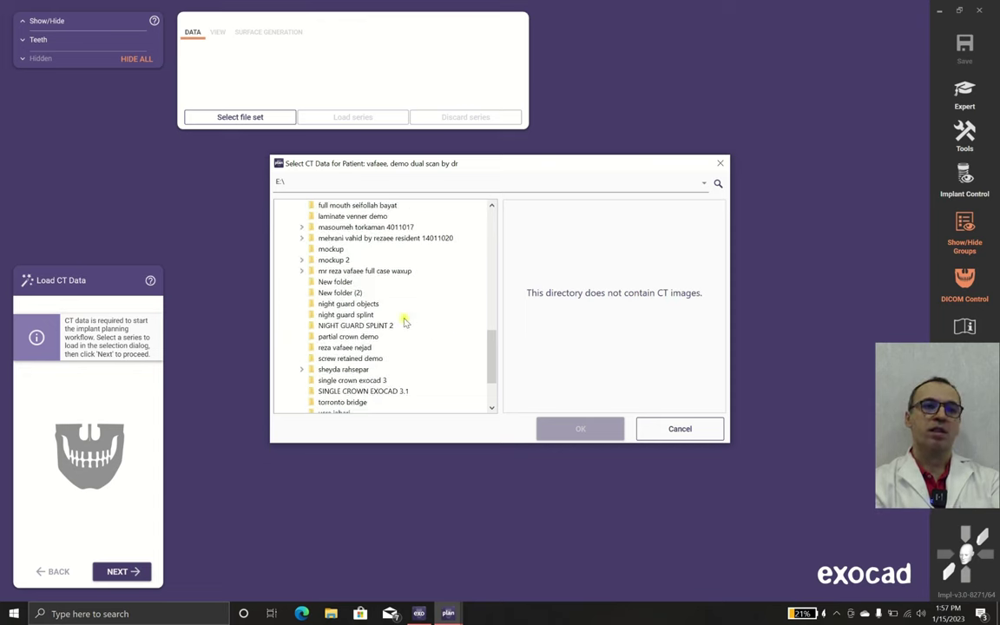
{"action": "scroll", "coordinate": [404, 322], "scroll_direction": "down", "scroll_amount": 1}
{"action": "scroll", "coordinate": [403, 322], "scroll_direction": "down", "scroll_amount": 1}
- Check the SINGLE CROWN EXOCAD 3.1 folder and other case folders for CT data
{"action": "left_click", "coordinate": [397, 325]}
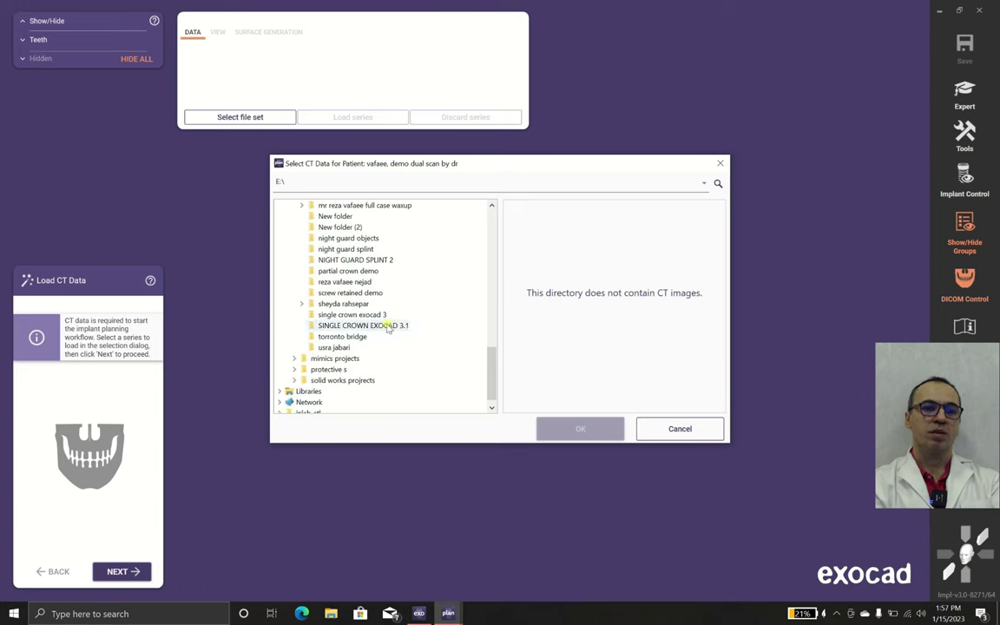
{"action": "scroll", "coordinate": [386, 326], "scroll_direction": "up", "scroll_amount": 1}
{"action": "scroll", "coordinate": [382, 330], "scroll_direction": "up", "scroll_amount": 1}
{"action": "scroll", "coordinate": [384, 327], "scroll_direction": "up", "scroll_amount": 1}
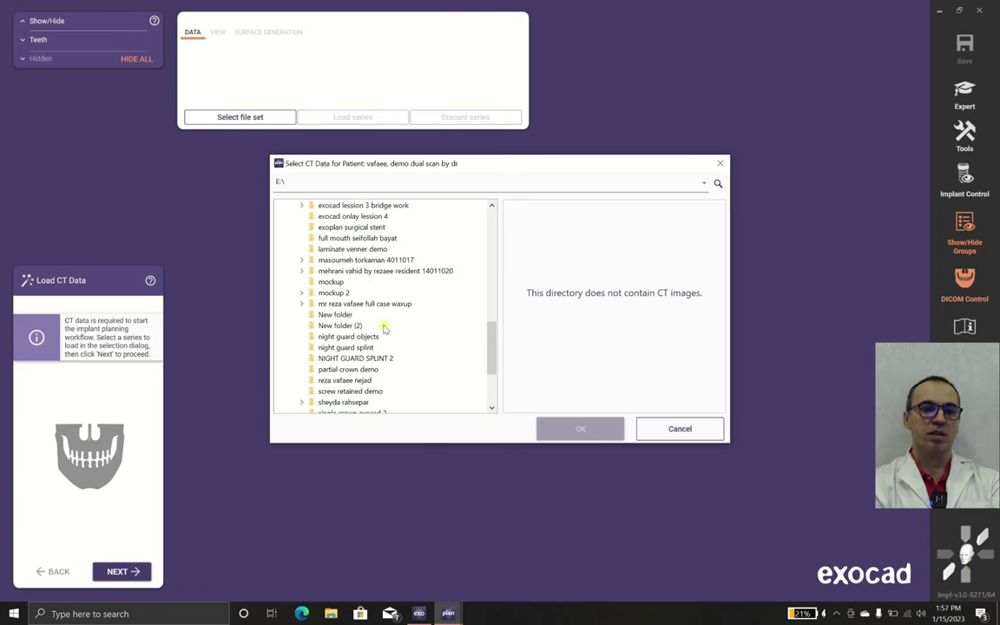
{"action": "left_click", "coordinate": [413, 301]}
{"action": "scroll", "coordinate": [411, 303], "scroll_direction": "up", "scroll_amount": 3}
{"action": "scroll", "coordinate": [412, 304], "scroll_direction": "up", "scroll_amount": 1}
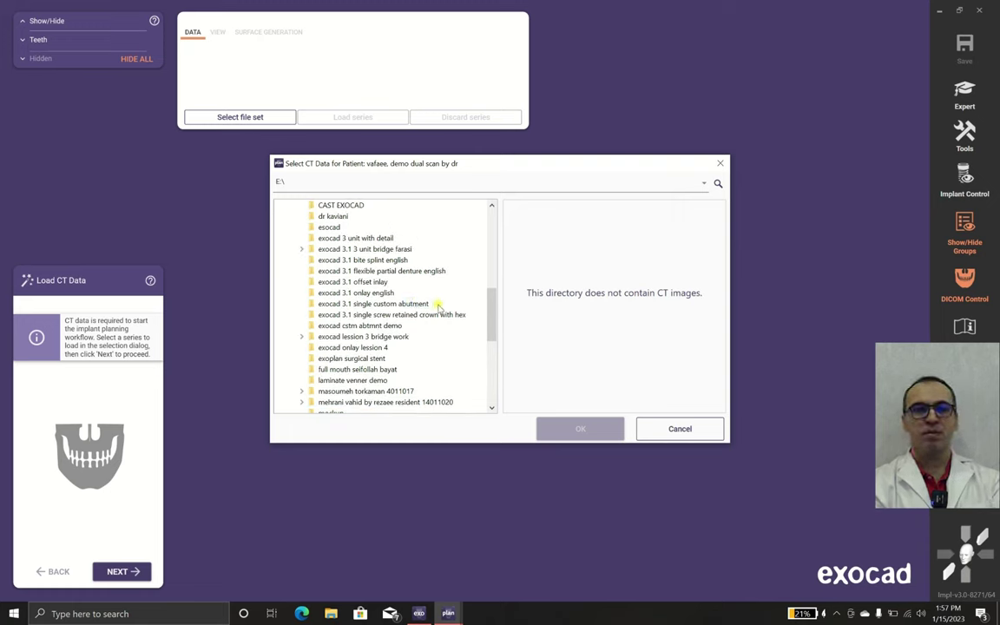
{"action": "scroll", "coordinate": [438, 306], "scroll_direction": "down", "scroll_amount": 1}
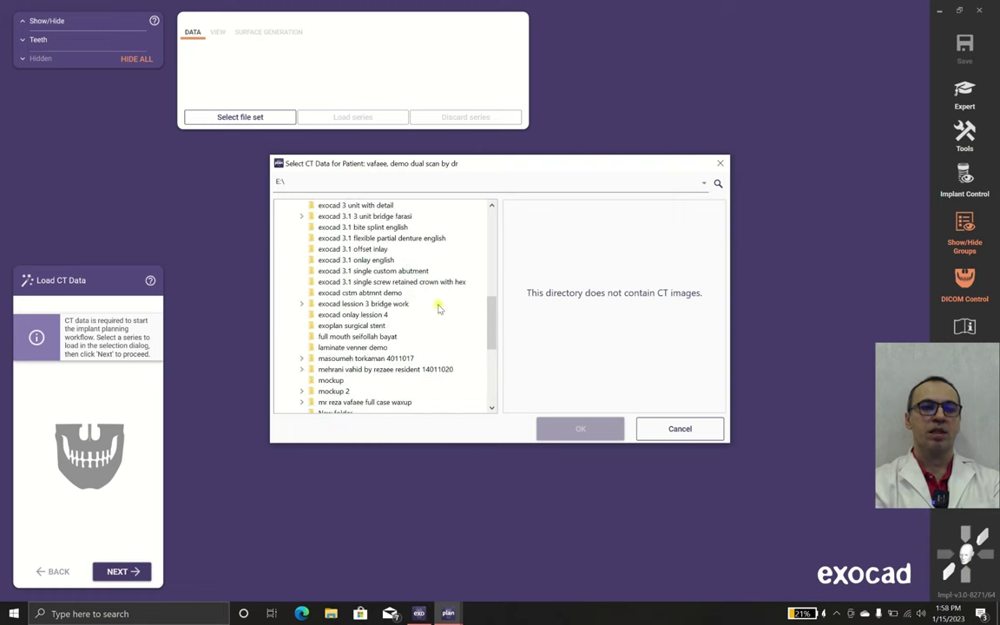
- Browse the patient's first CBCT folder down to IMGDATA > 20221231 > S0000001
{"action": "left_click", "coordinate": [301, 357]}
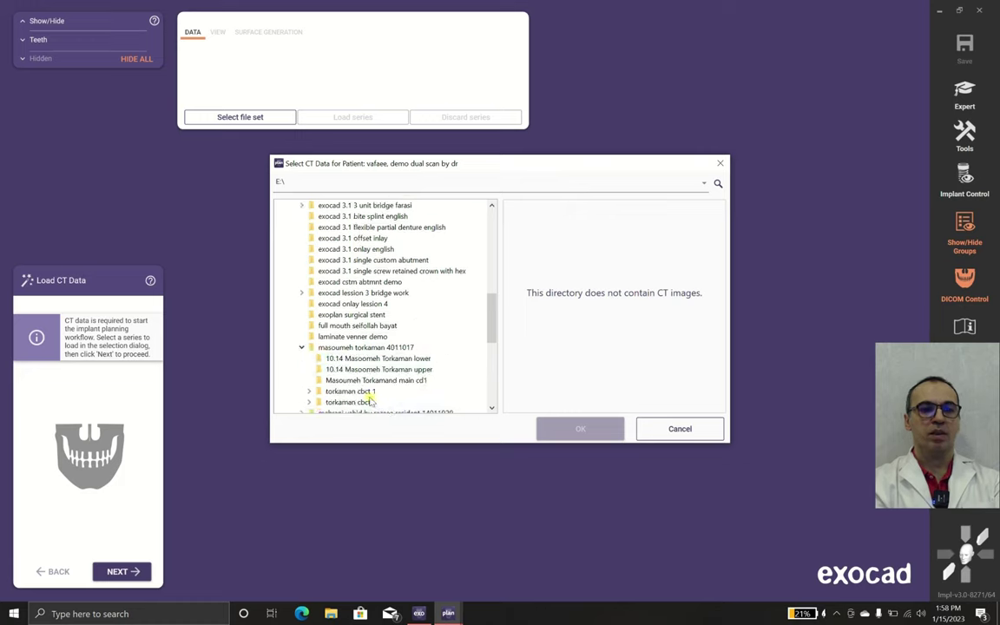
{"action": "left_click", "coordinate": [368, 393]}
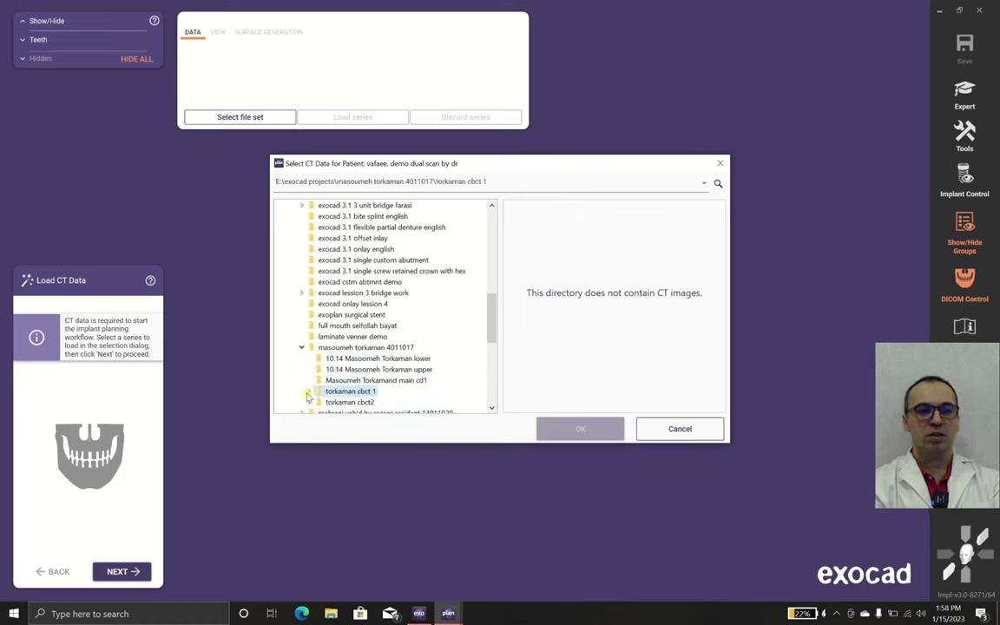
{"action": "left_click", "coordinate": [309, 393]}
{"action": "left_click", "coordinate": [347, 402]}
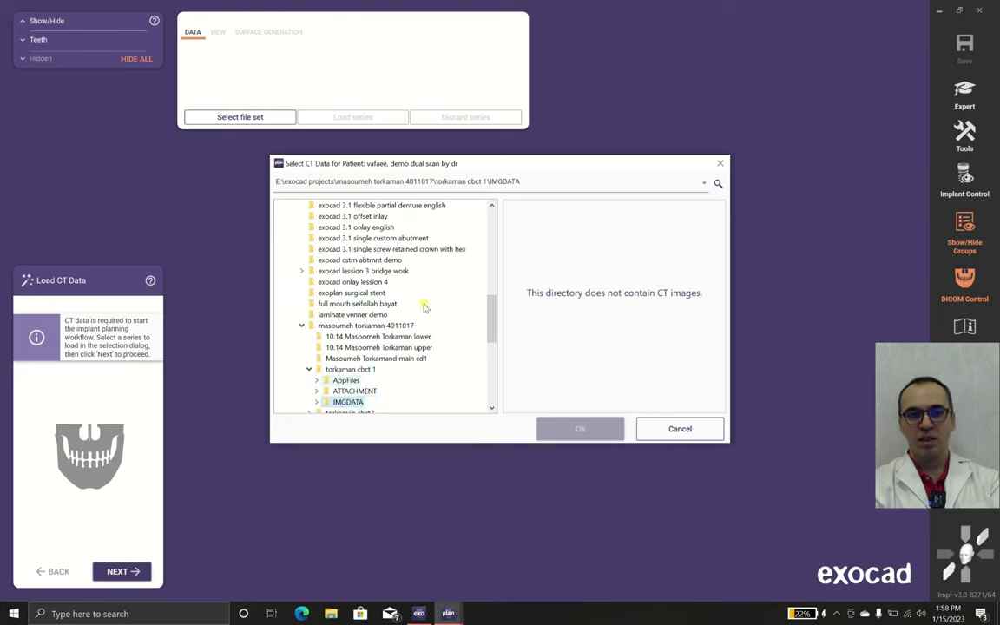
{"action": "scroll", "coordinate": [425, 306], "scroll_direction": "down", "scroll_amount": 3}
{"action": "left_click", "coordinate": [316, 303]}
{"action": "left_click", "coordinate": [341, 314]}
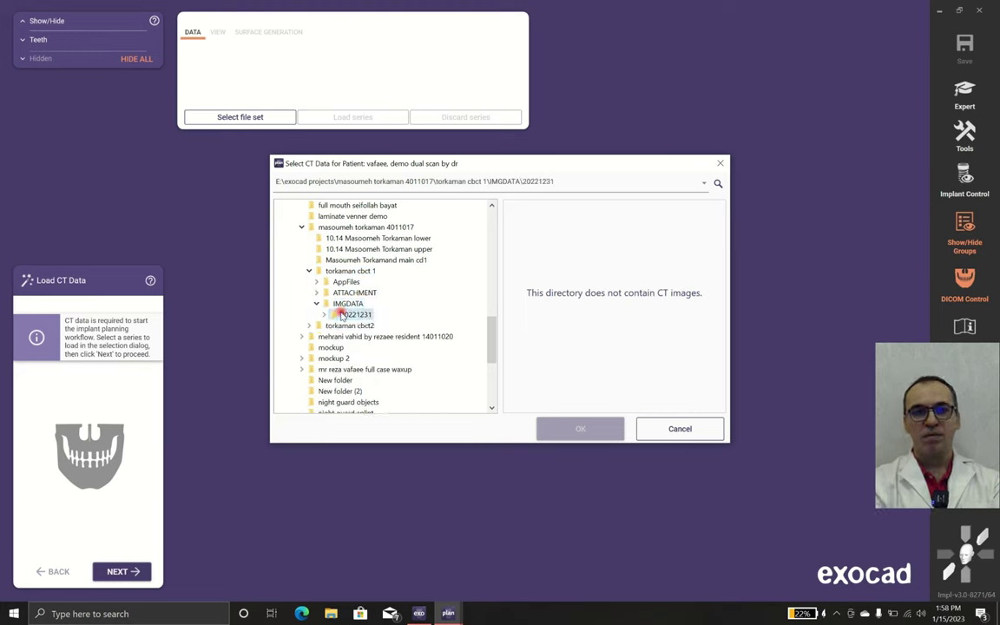
{"action": "double_click", "coordinate": [339, 315]}
{"action": "left_click", "coordinate": [346, 326]}
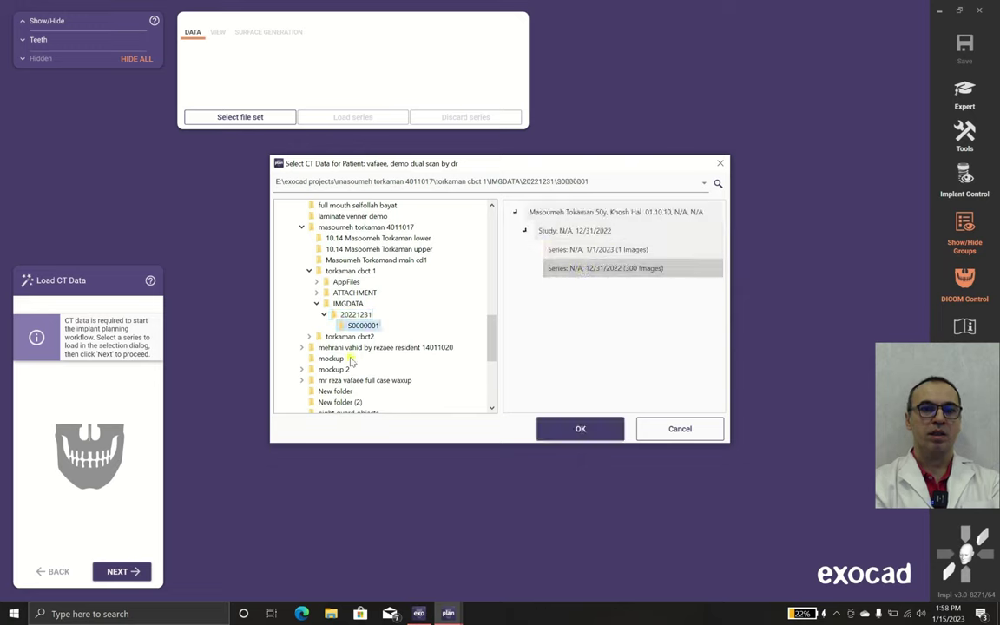
{"action": "left_click", "coordinate": [309, 337]}
{"action": "double_click", "coordinate": [348, 369]}
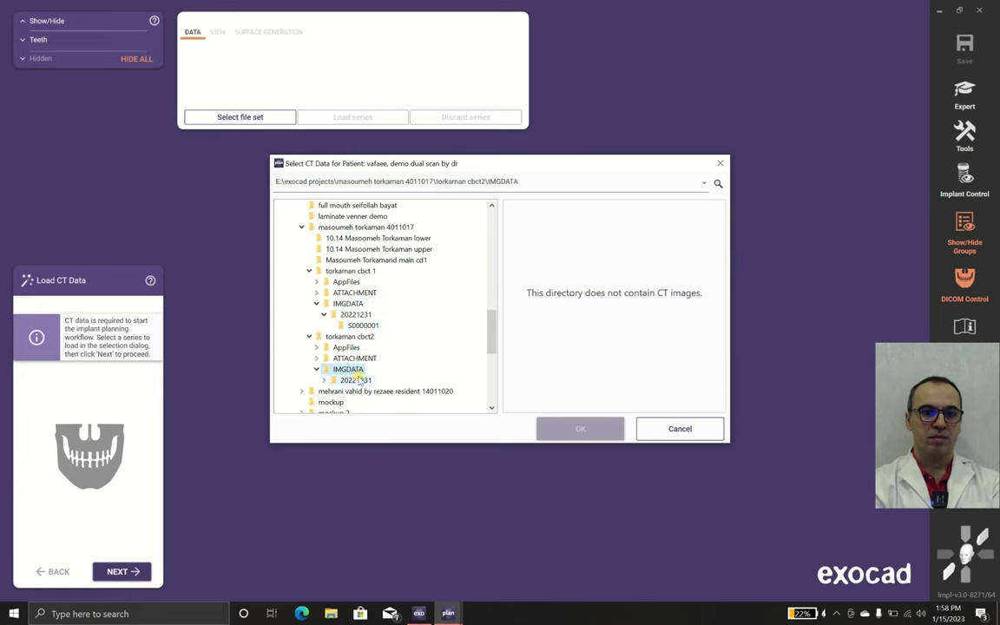
{"action": "double_click", "coordinate": [356, 381]}
{"action": "left_click", "coordinate": [362, 391]}
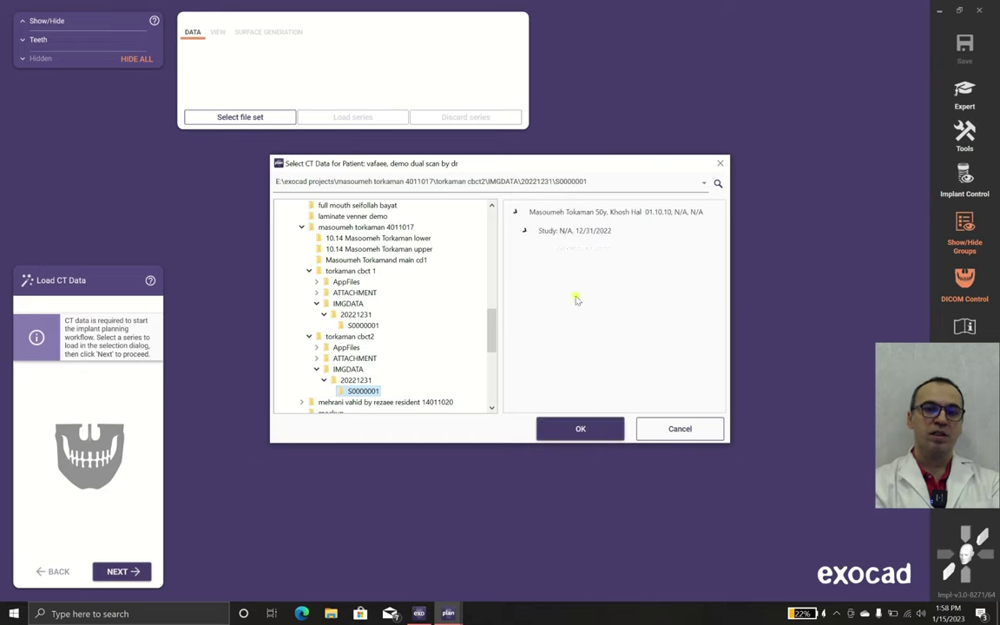
{"action": "left_click", "coordinate": [601, 307]}
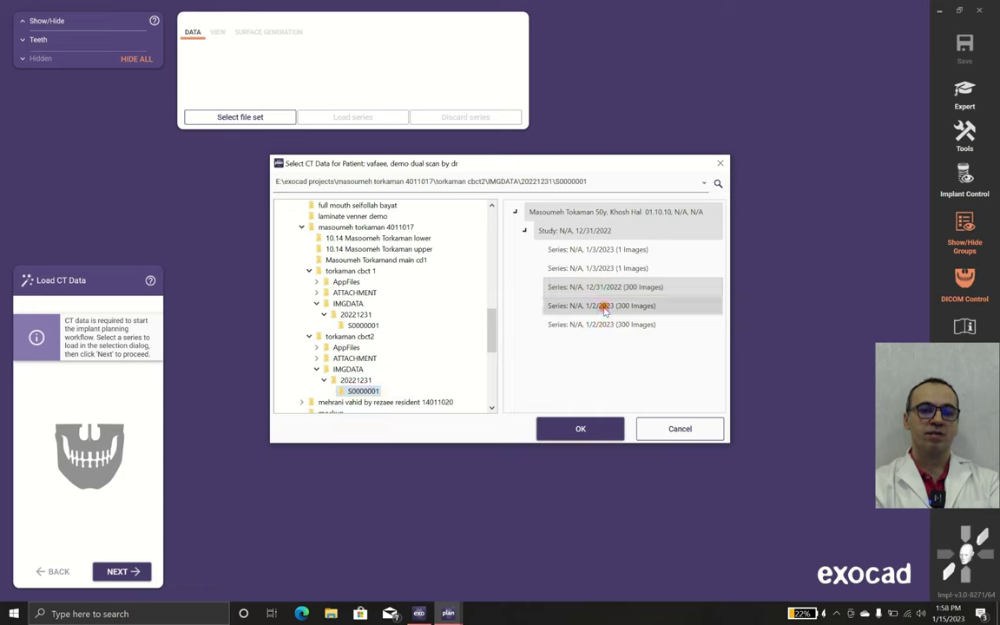
{"action": "left_click", "coordinate": [582, 425]}
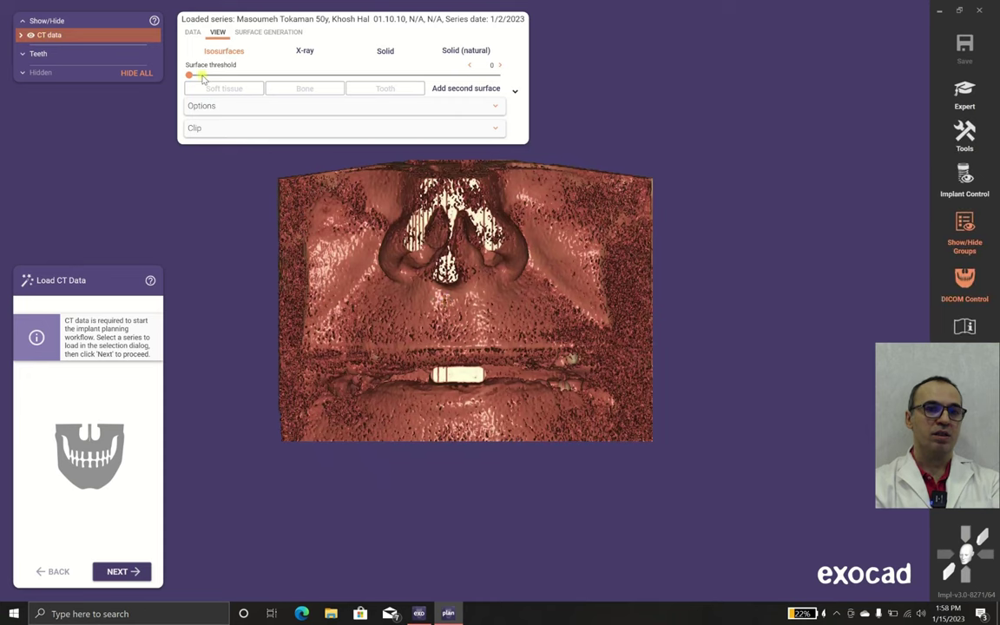
- Set the surface threshold to 916, then reopen the CT file set picker from the DATA tab
{"action": "left_click_drag", "start_coordinate": [190, 79], "coordinate": [280, 80]}
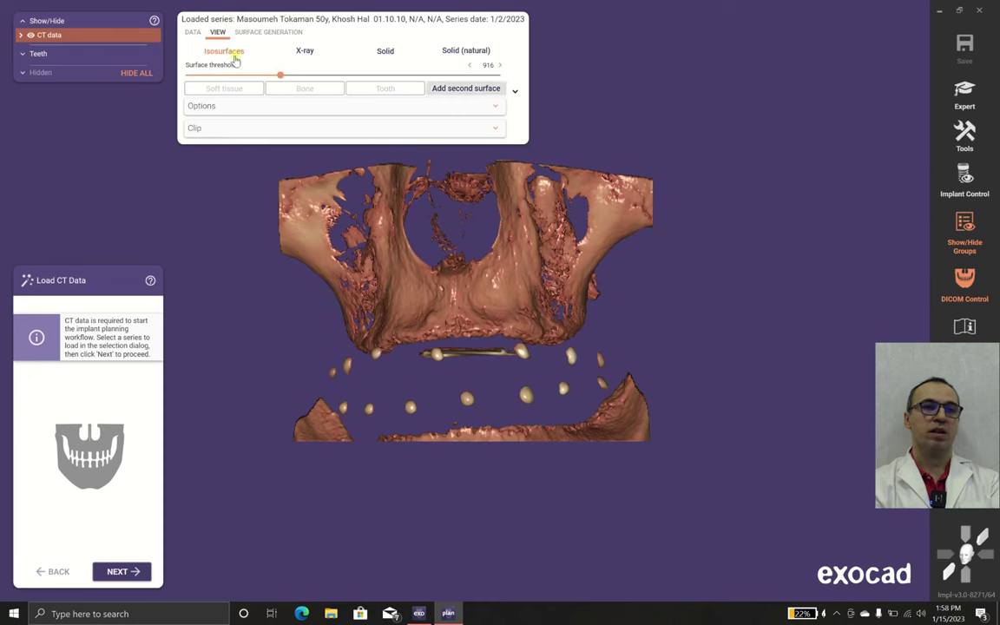
{"action": "left_click", "coordinate": [194, 32]}
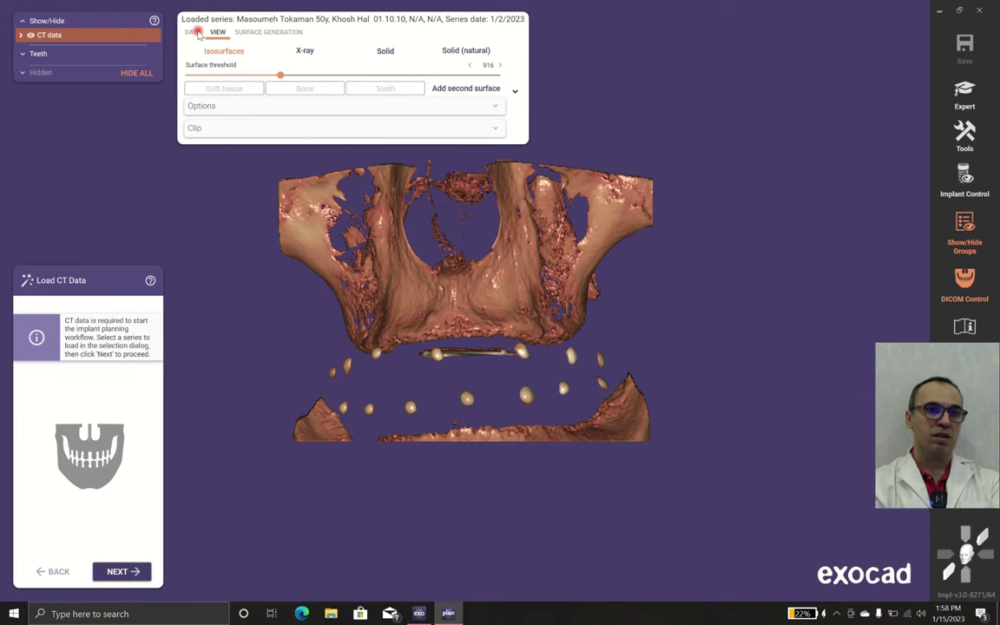
{"action": "left_click", "coordinate": [231, 114]}
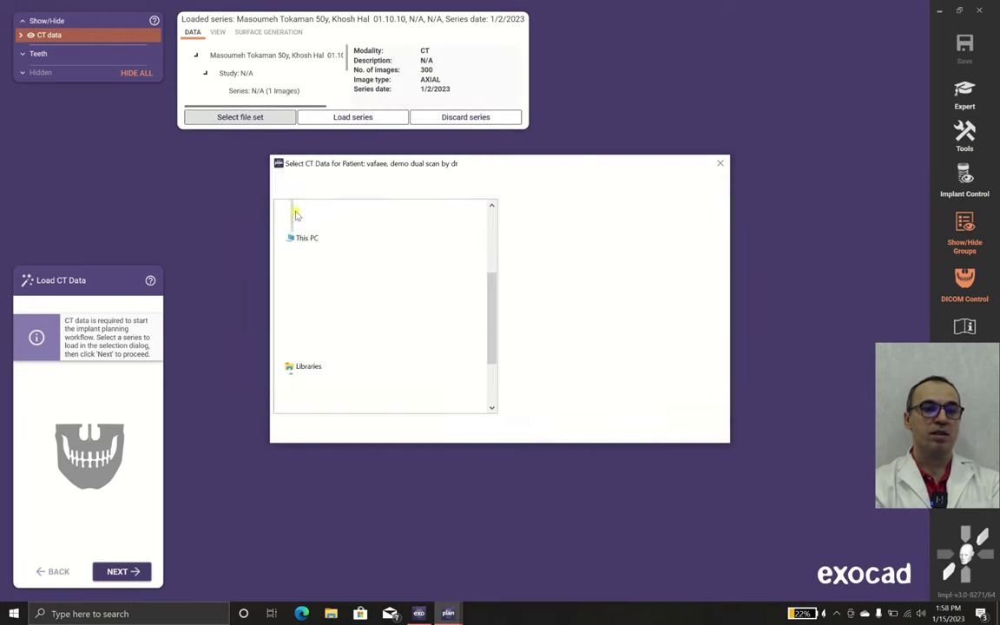
- Collapse the C: drive and expand backup (E:) > exocad projects in the CT picker
{"action": "left_click", "coordinate": [278, 238]}
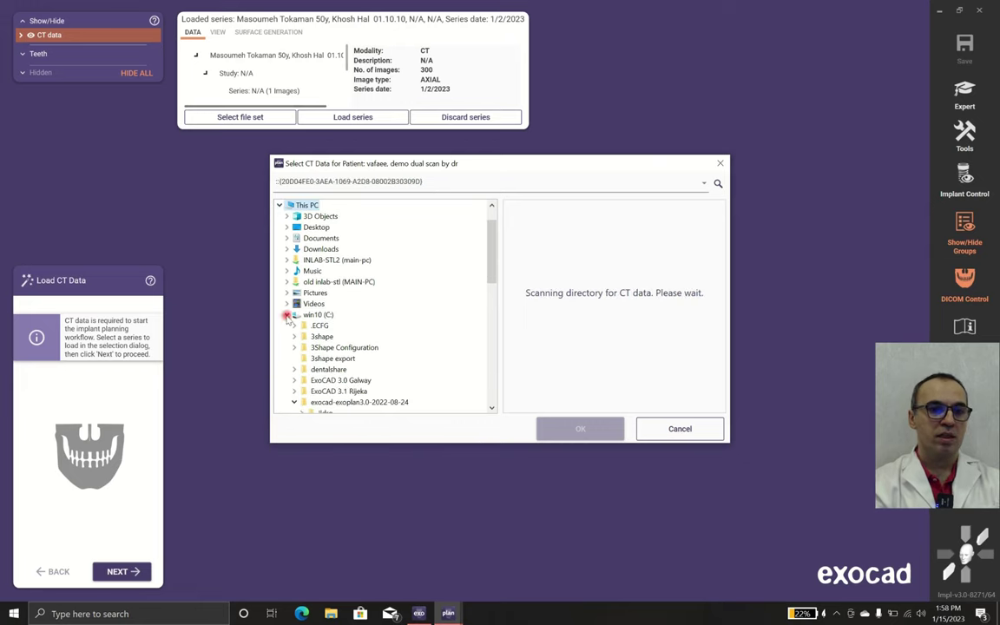
{"action": "left_click", "coordinate": [287, 315]}
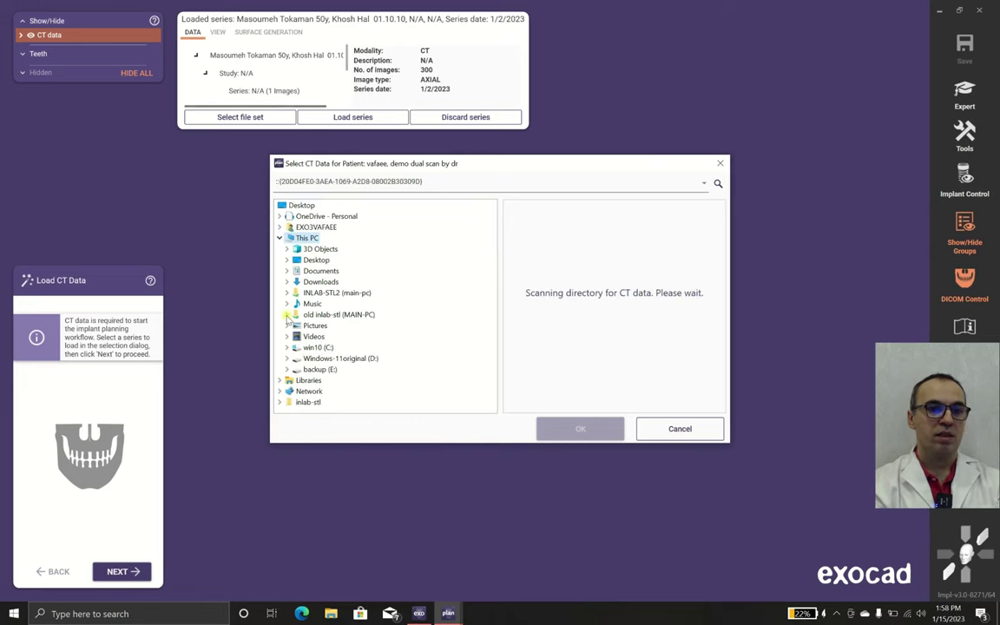
{"action": "left_click", "coordinate": [286, 369]}
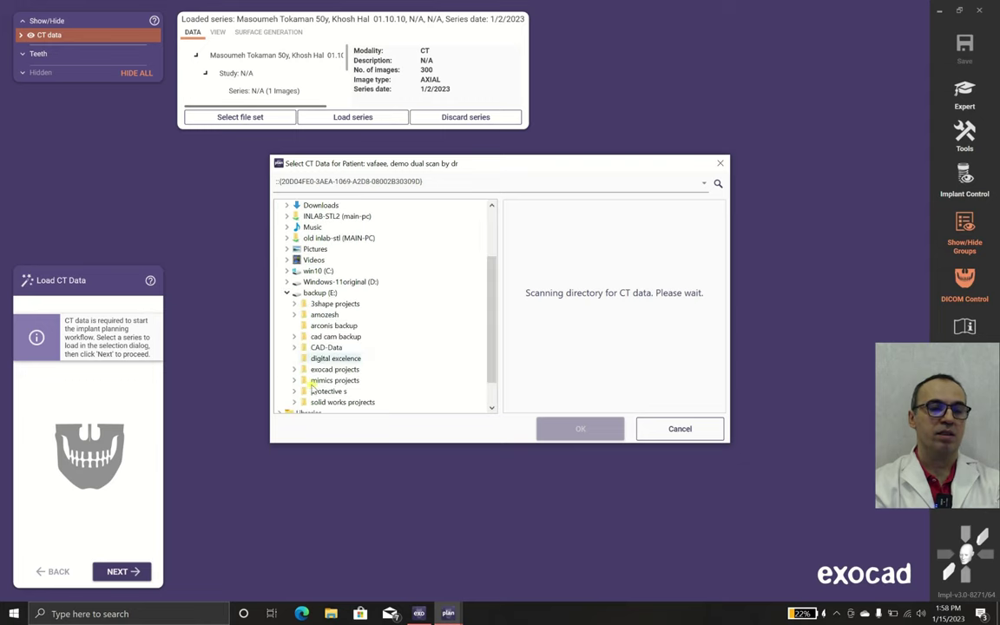
{"action": "left_click", "coordinate": [294, 369]}
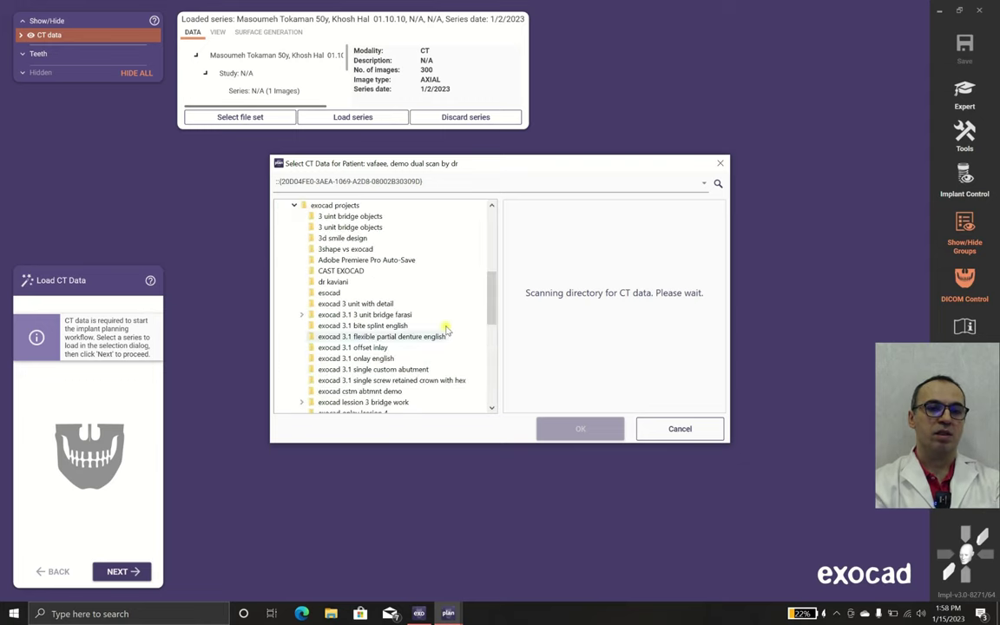
{"action": "scroll", "coordinate": [445, 335], "scroll_direction": "down", "scroll_amount": 2}
{"action": "scroll", "coordinate": [445, 335], "scroll_direction": "down", "scroll_amount": 1}
{"action": "scroll", "coordinate": [443, 337], "scroll_direction": "down", "scroll_amount": 1}
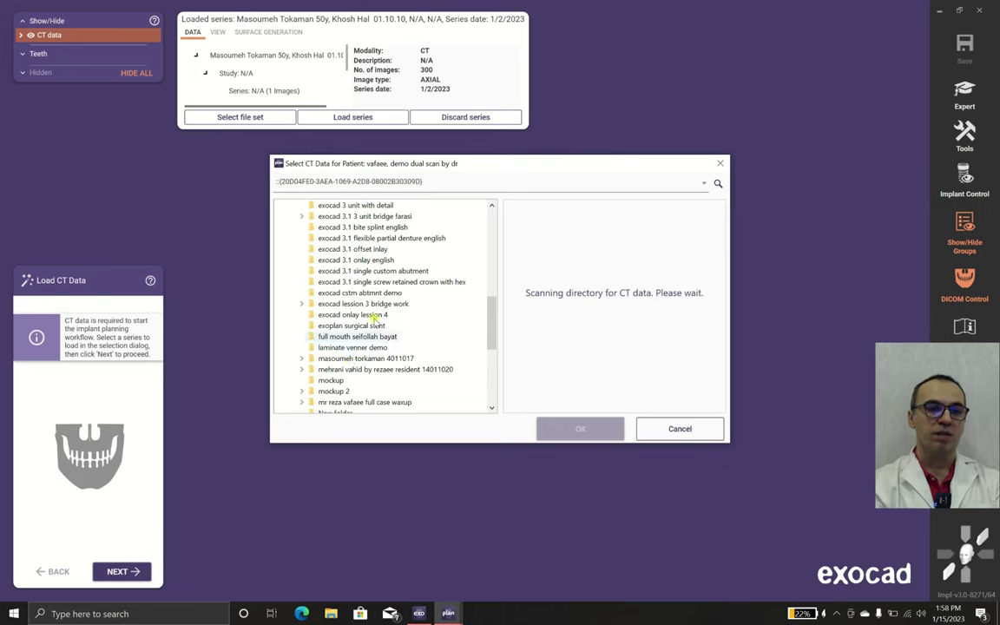
- Load the last 1/2/2023 300-image series from torkaman cbct2 > IMGDATA > 20221231
{"action": "left_click", "coordinate": [303, 358]}
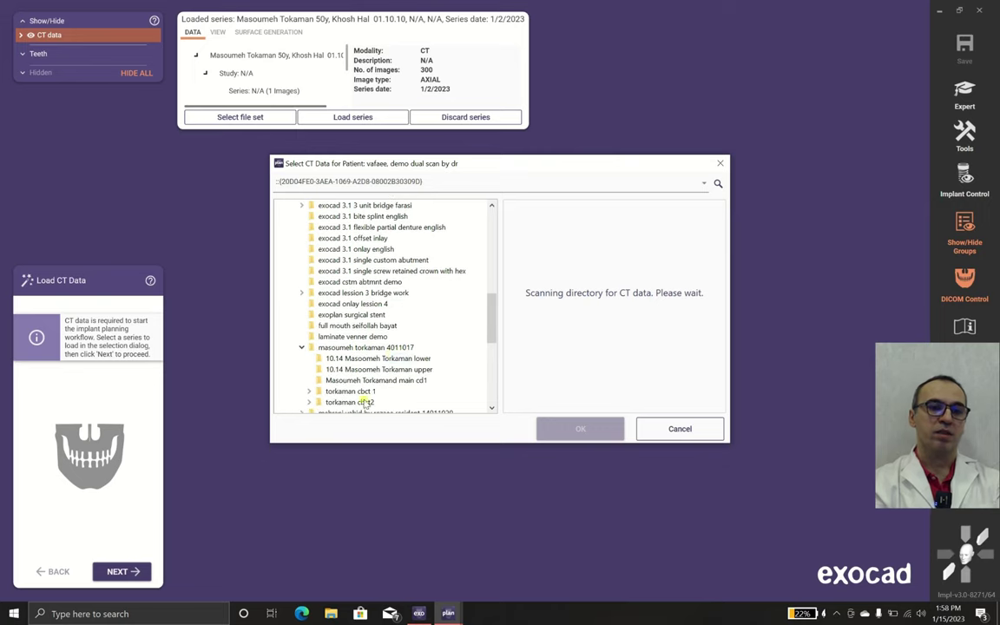
{"action": "left_click", "coordinate": [309, 403]}
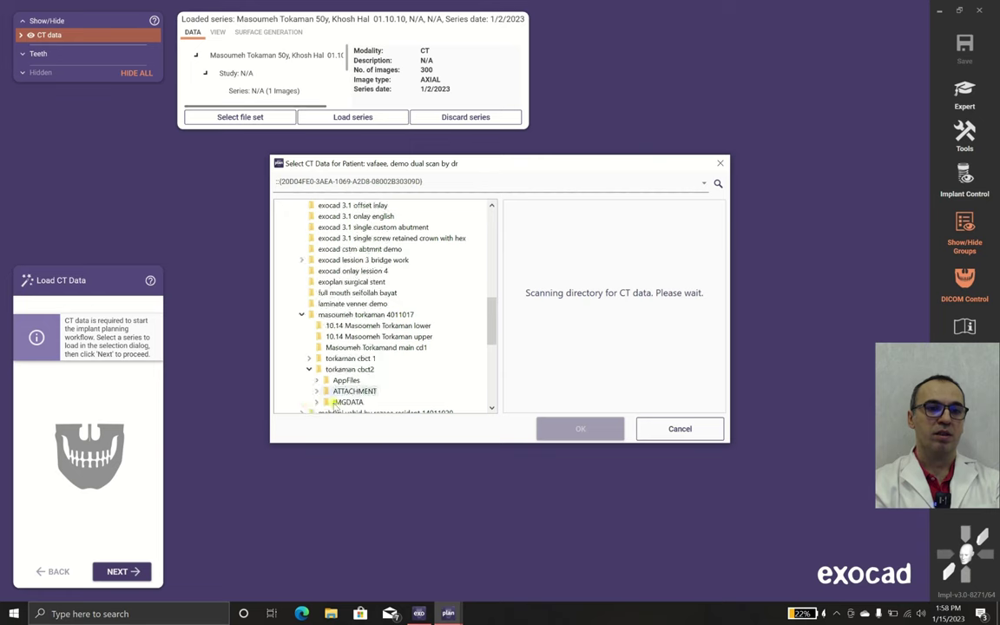
{"action": "double_click", "coordinate": [334, 404]}
{"action": "double_click", "coordinate": [335, 403]}
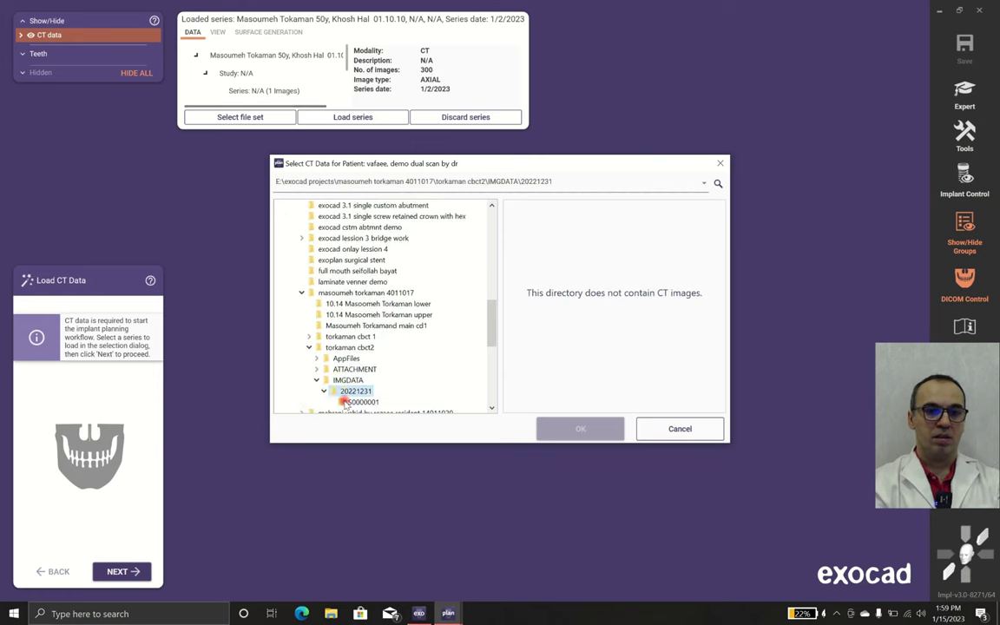
{"action": "left_click", "coordinate": [610, 324]}
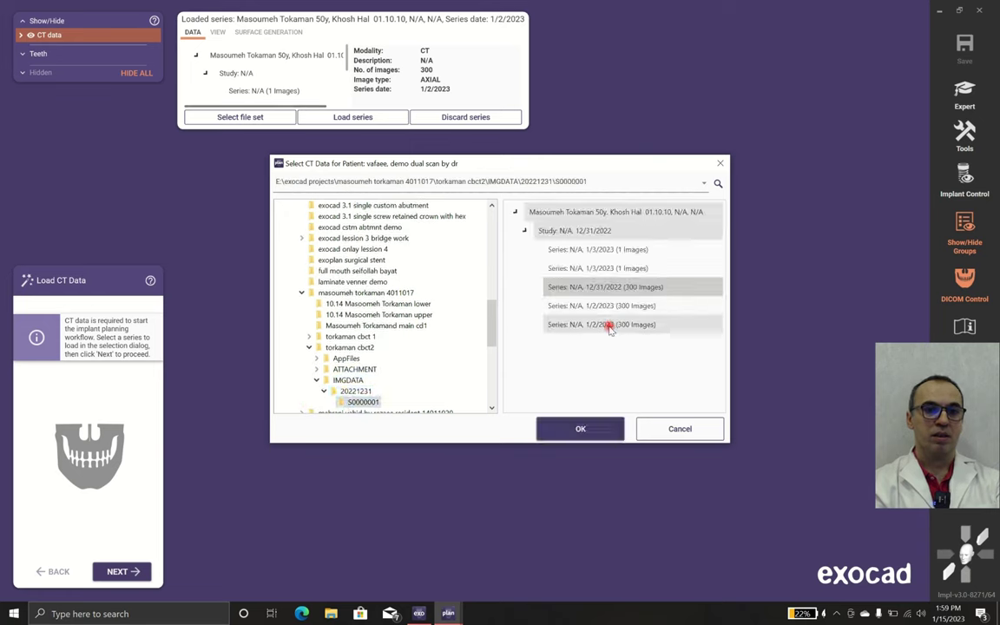
{"action": "left_click", "coordinate": [583, 429]}
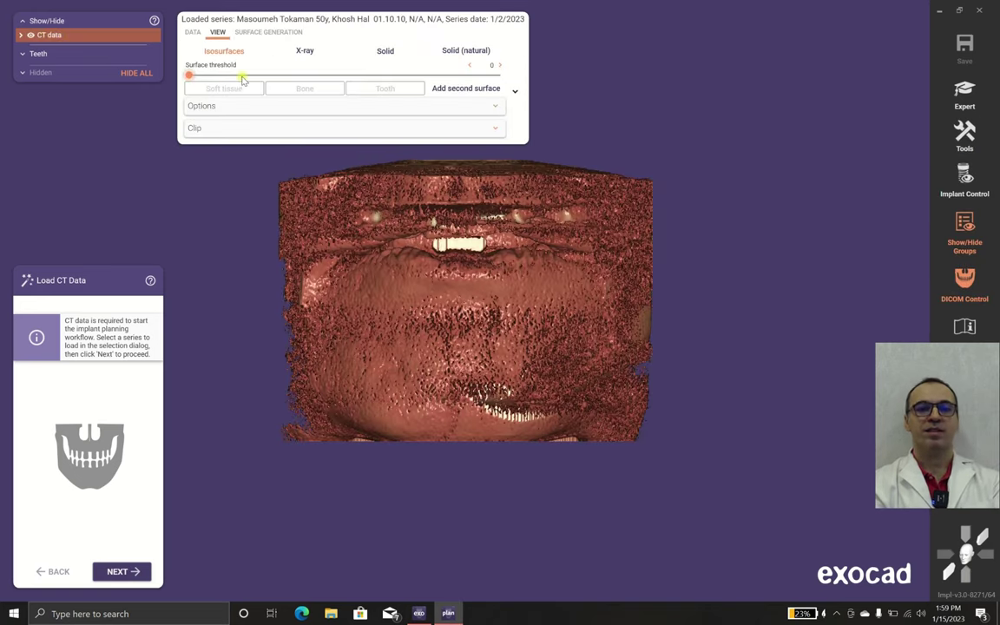
- Set the surface threshold to 718 and rotate the jaw to inspect the bone
{"action": "left_click_drag", "start_coordinate": [243, 77], "coordinate": [275, 76]}
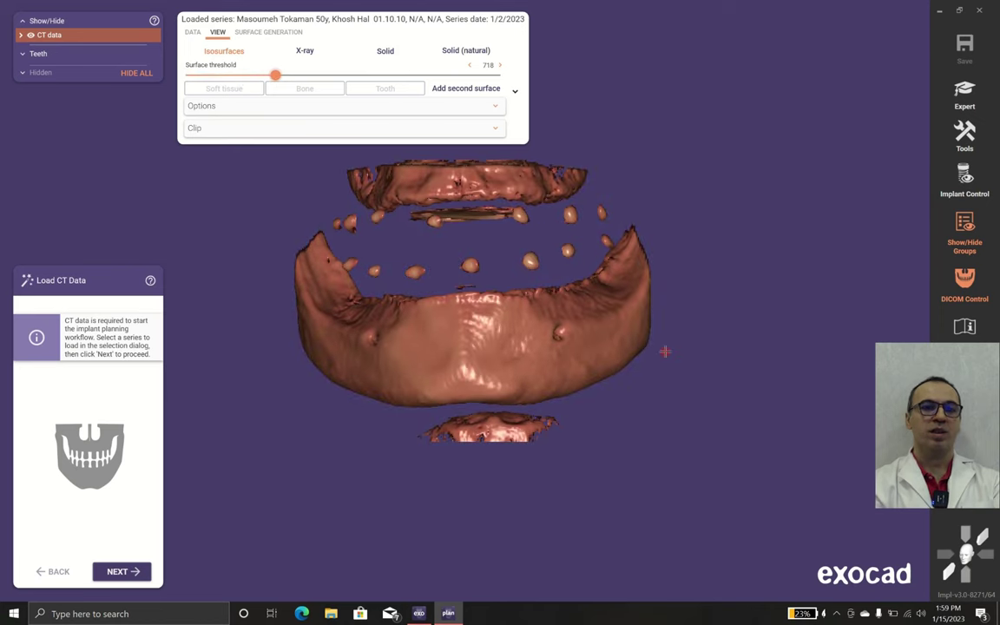
{"action": "right_click_drag", "start_coordinate": [661, 350], "coordinate": [585, 404]}
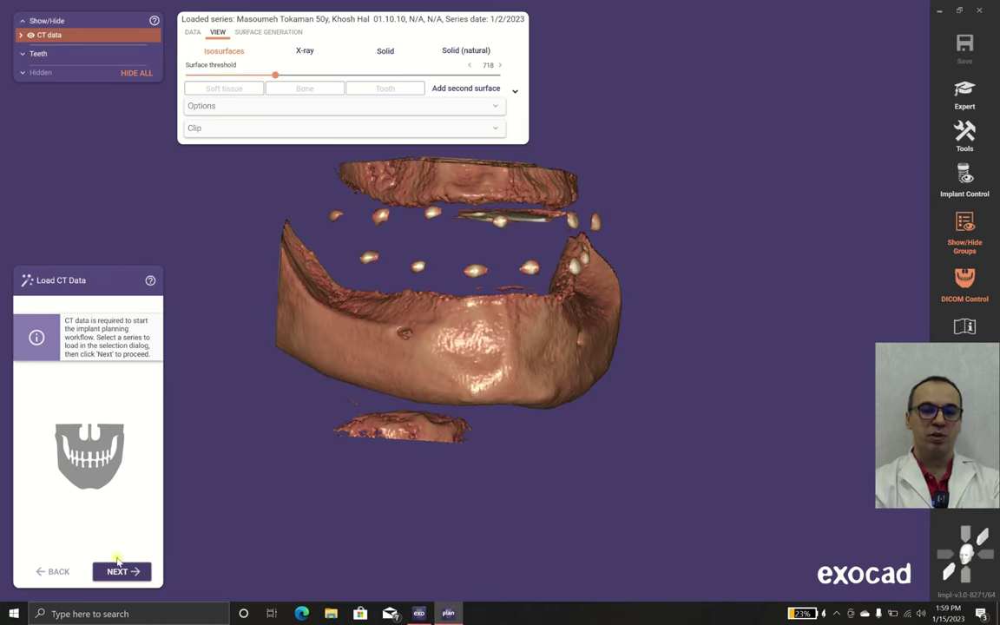
- Fit the panoramic curve's vestibular line and both end points onto the jaw arch
{"action": "left_click", "coordinate": [123, 571]}
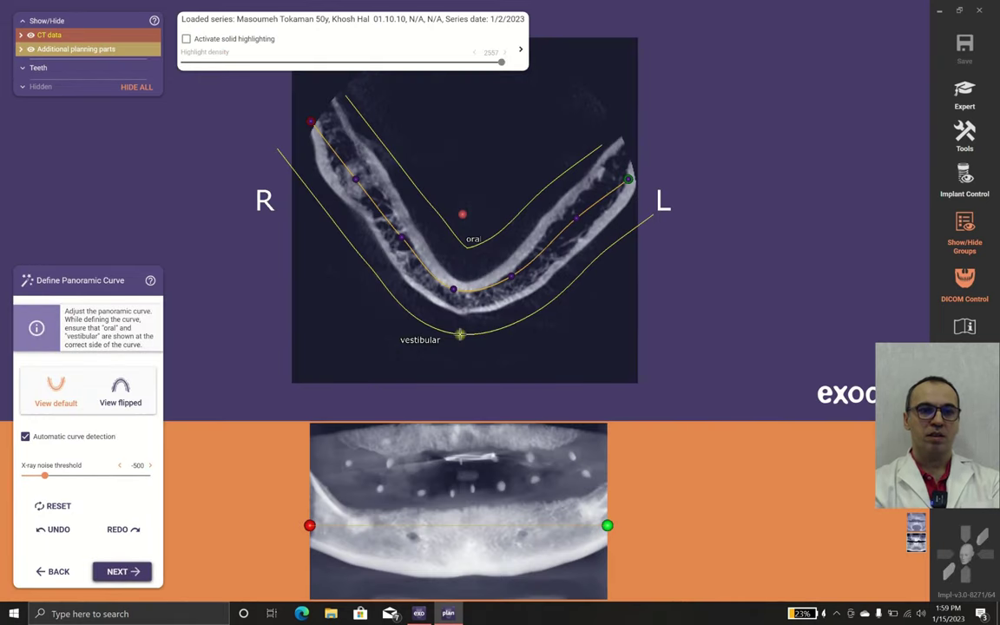
{"action": "left_click_drag", "start_coordinate": [460, 328], "coordinate": [458, 346]}
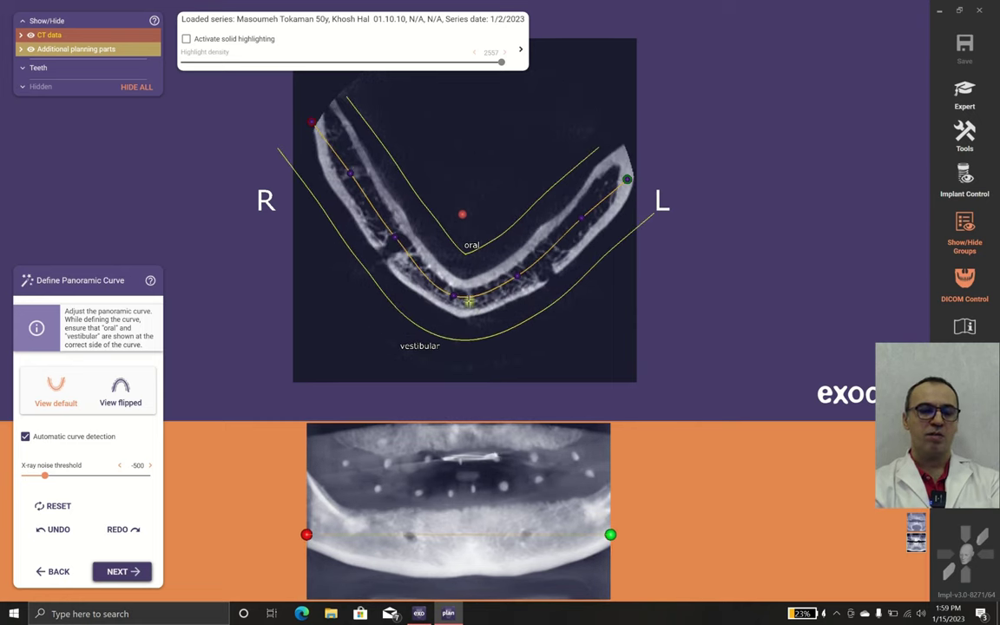
{"action": "left_click", "coordinate": [118, 392]}
{"action": "left_click", "coordinate": [62, 394]}
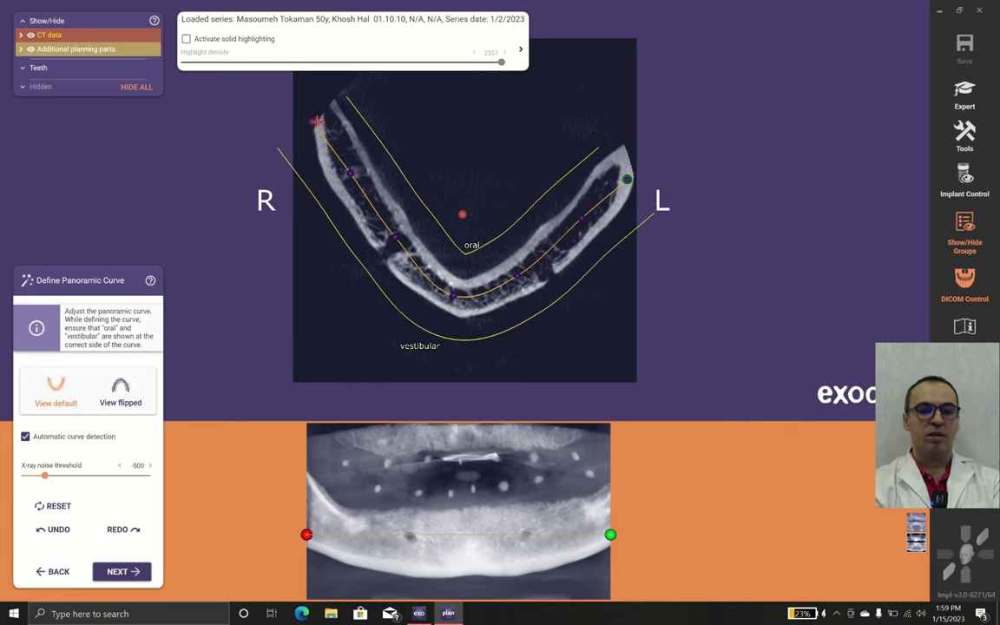
{"action": "left_click_drag", "start_coordinate": [317, 122], "coordinate": [320, 124]}
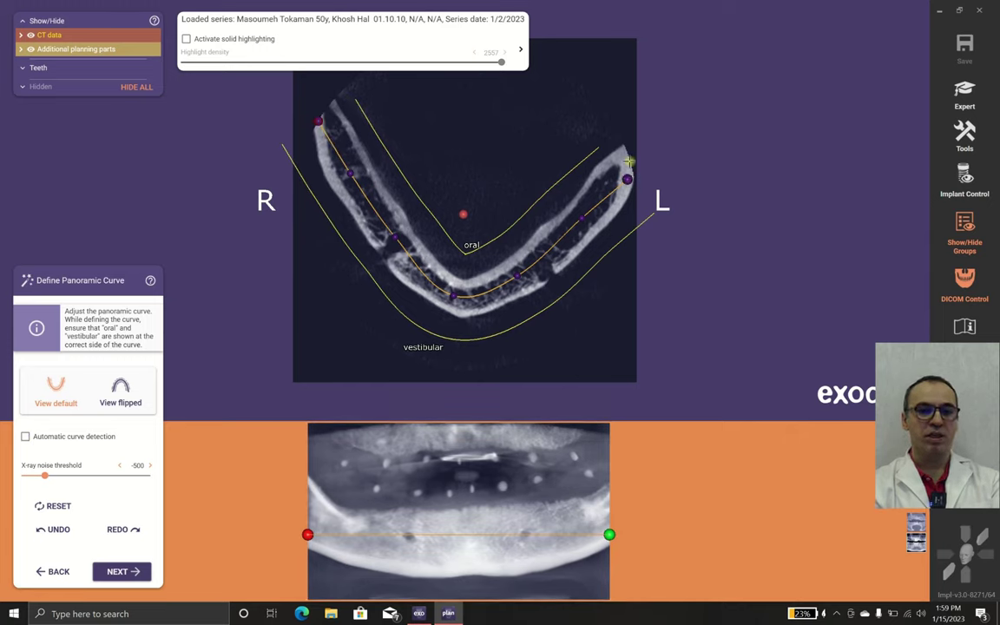
{"action": "left_click", "coordinate": [628, 161]}
{"action": "left_click", "coordinate": [119, 572]}
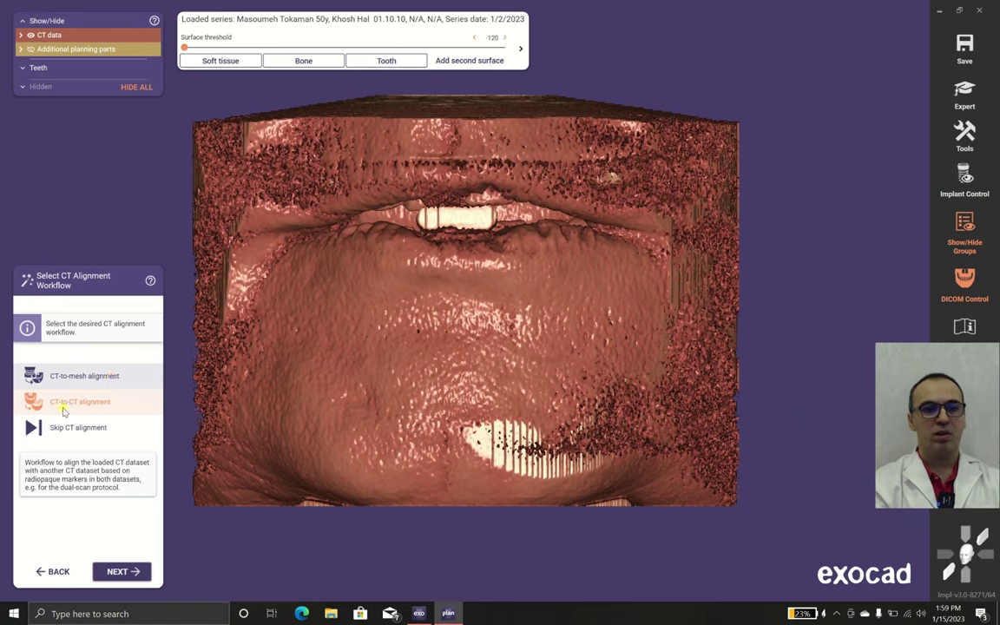
- Start CT-to-CT alignment and load the 585-image exported volume from the patient's lower folder
{"action": "left_click", "coordinate": [92, 405]}
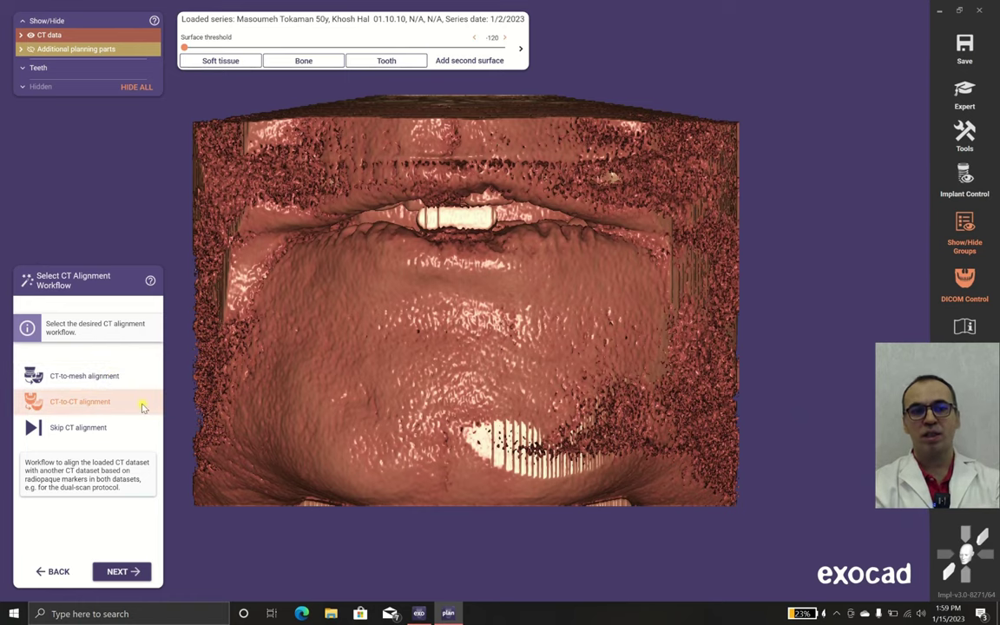
{"action": "left_click", "coordinate": [119, 570]}
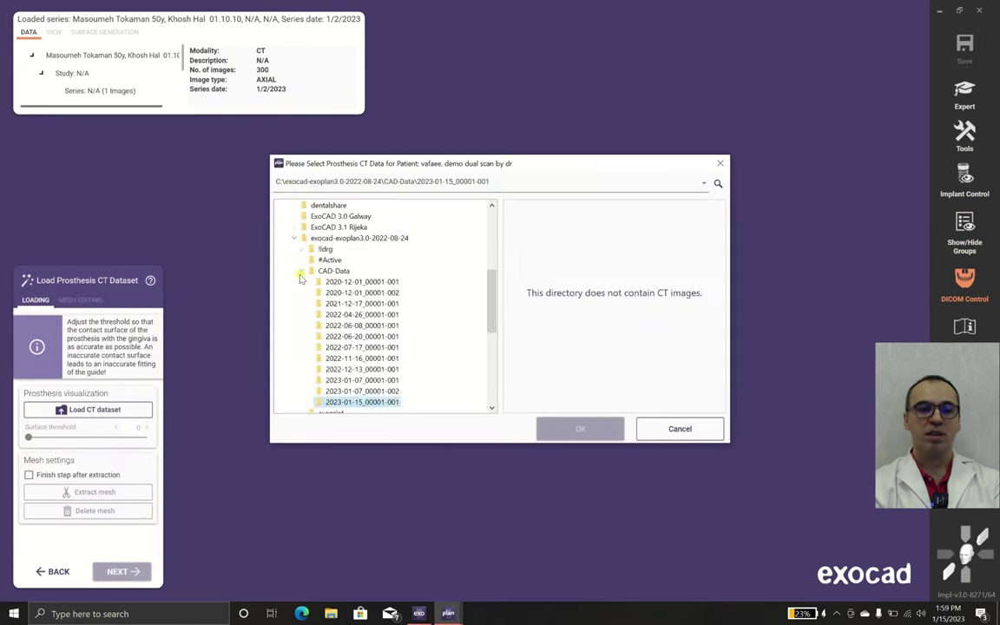
{"action": "left_click", "coordinate": [287, 316]}
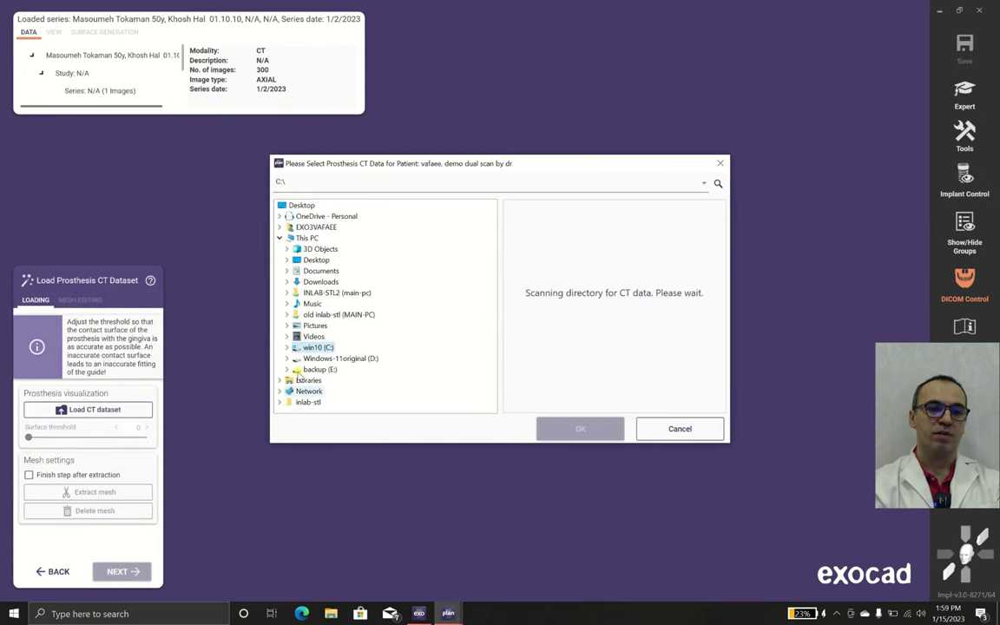
{"action": "left_click", "coordinate": [287, 369]}
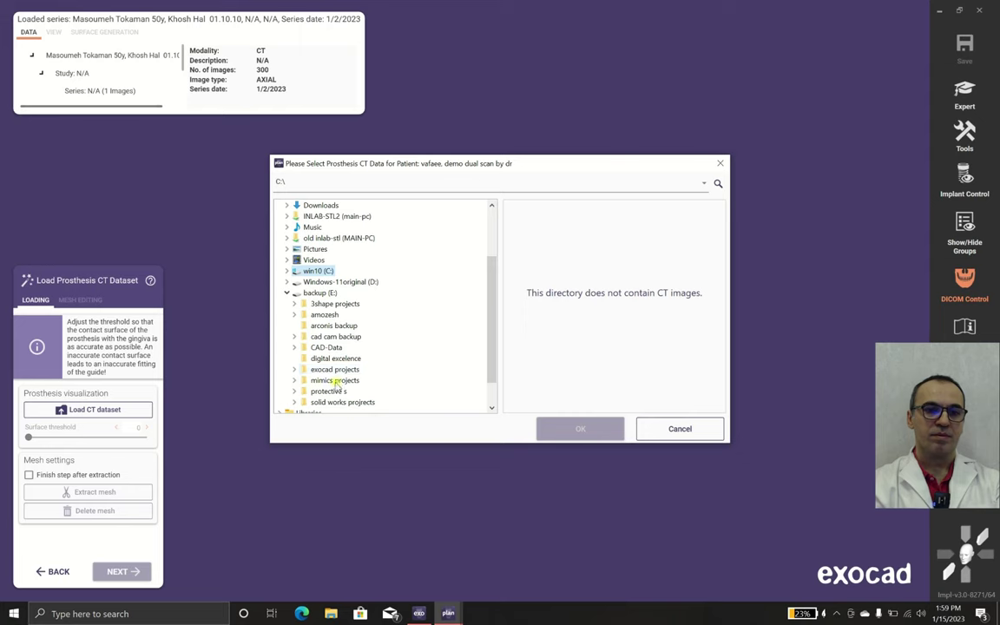
{"action": "left_click", "coordinate": [294, 370]}
{"action": "scroll", "coordinate": [367, 386], "scroll_direction": "down", "scroll_amount": 3}
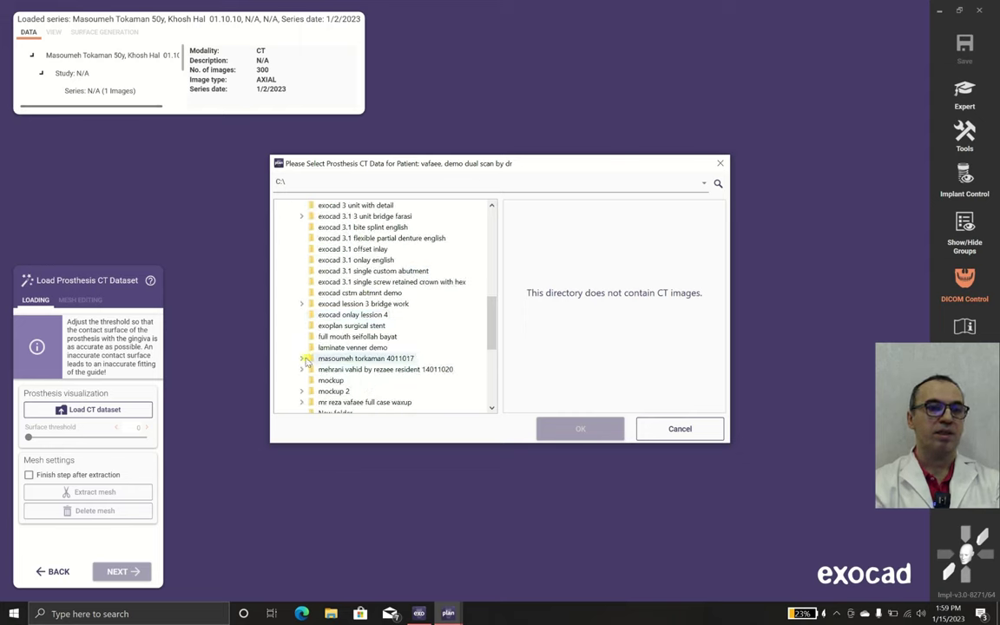
{"action": "left_click", "coordinate": [301, 358]}
{"action": "left_click", "coordinate": [348, 359]}
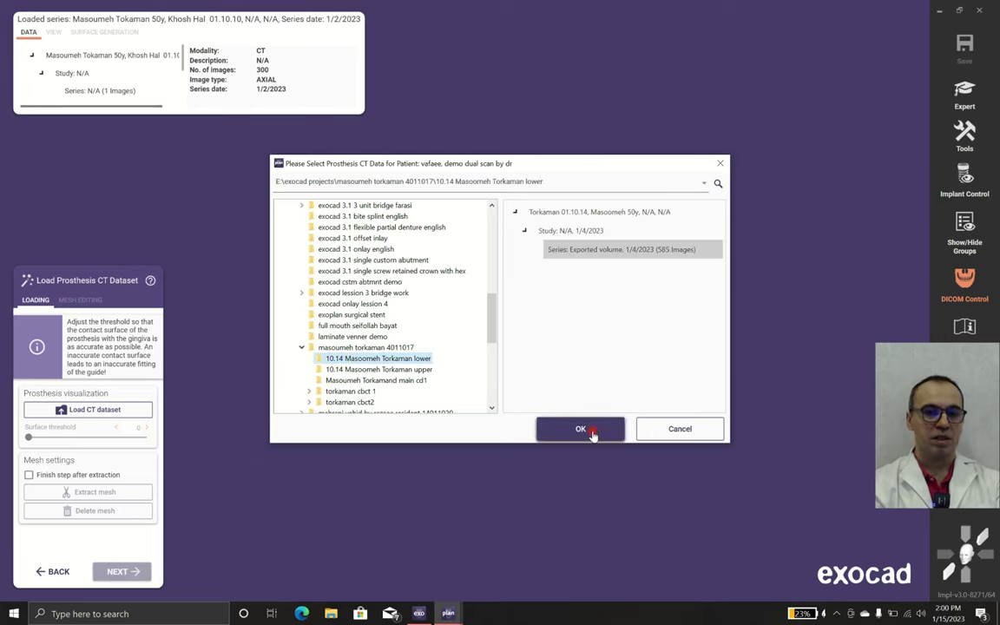
{"action": "left_click", "coordinate": [593, 431]}
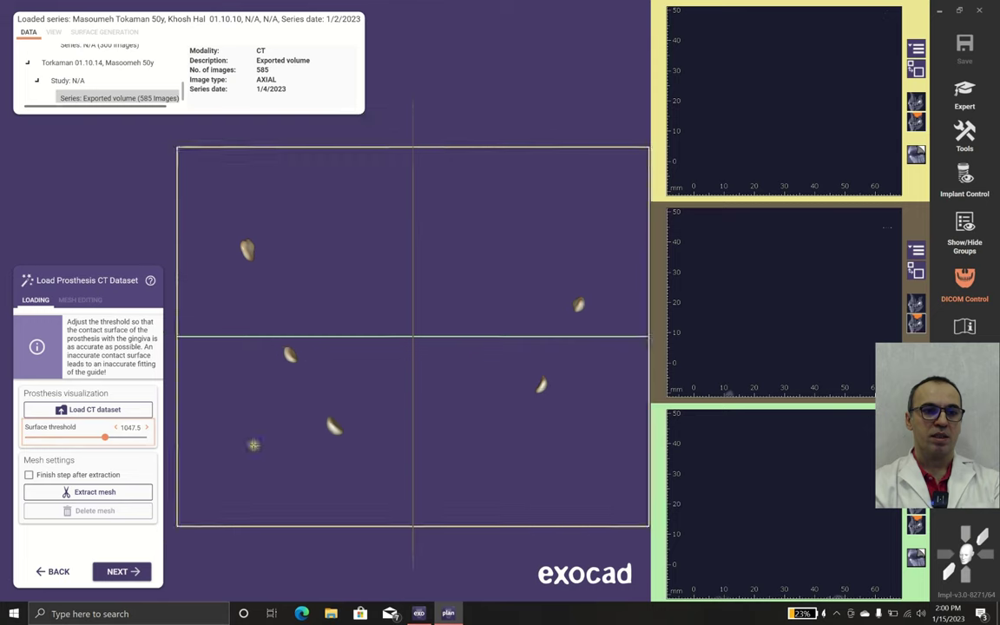
- Adjust the denture CT surface threshold until it settles at -466, rotating to check
{"action": "left_click_drag", "start_coordinate": [104, 438], "coordinate": [52, 440]}
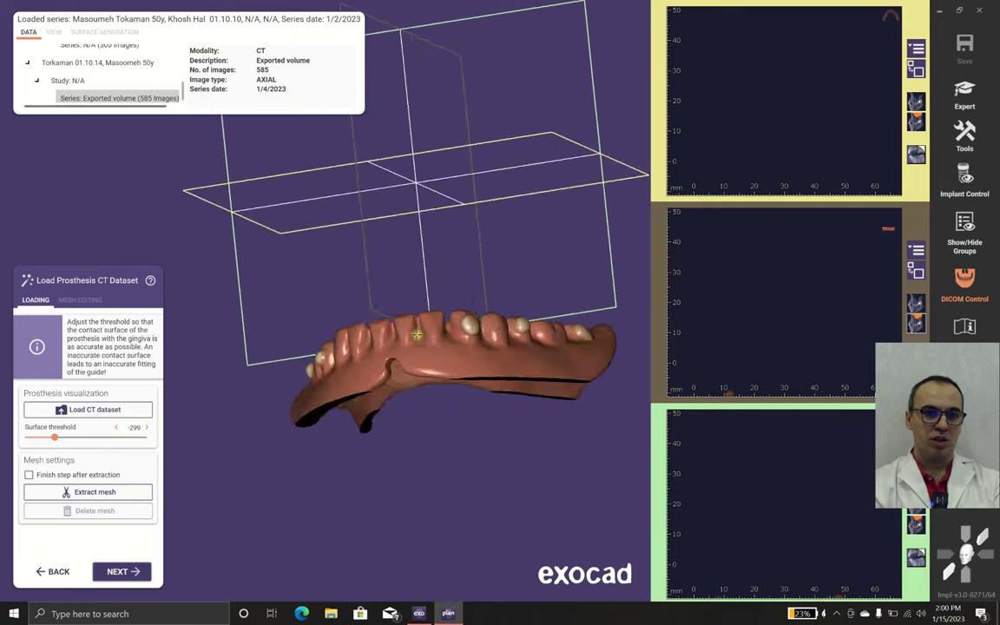
{"action": "mouse_move", "coordinate": [416, 335]}
{"action": "right_mouse_down"}
{"action": "mouse_move", "coordinate": [462, 308]}
{"action": "mouse_move", "coordinate": [449, 354]}
{"action": "mouse_move", "coordinate": [225, 382]}
{"action": "right_mouse_up"}
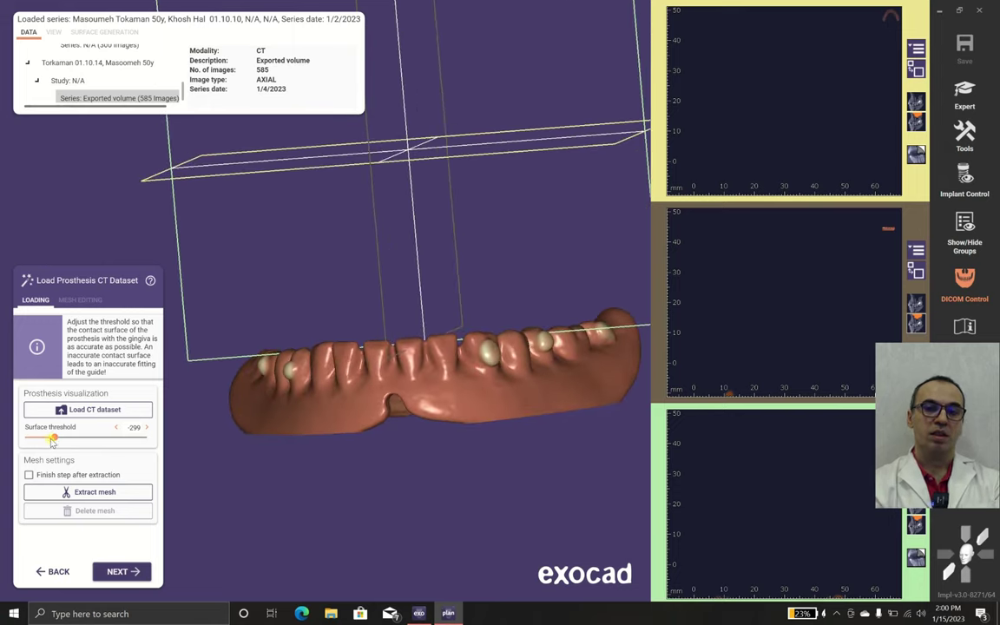
{"action": "mouse_move", "coordinate": [54, 440]}
{"action": "left_mouse_down"}
{"action": "mouse_move", "coordinate": [102, 438]}
{"action": "mouse_move", "coordinate": [73, 438]}
{"action": "left_mouse_up"}
{"action": "left_click_drag", "start_coordinate": [3, 440], "coordinate": [23, 441]}
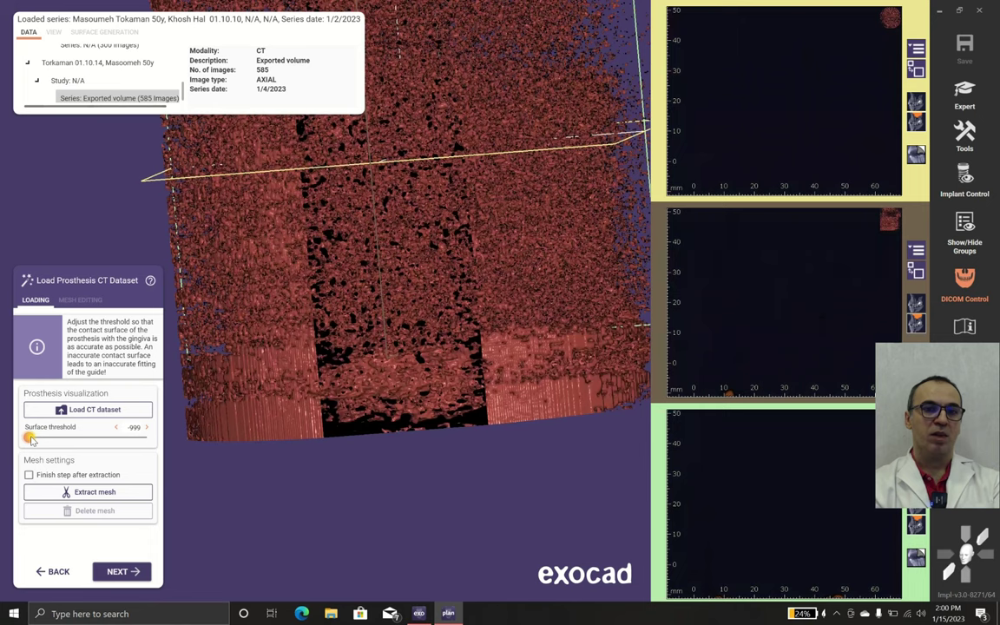
{"action": "left_click_drag", "start_coordinate": [31, 441], "coordinate": [36, 440]}
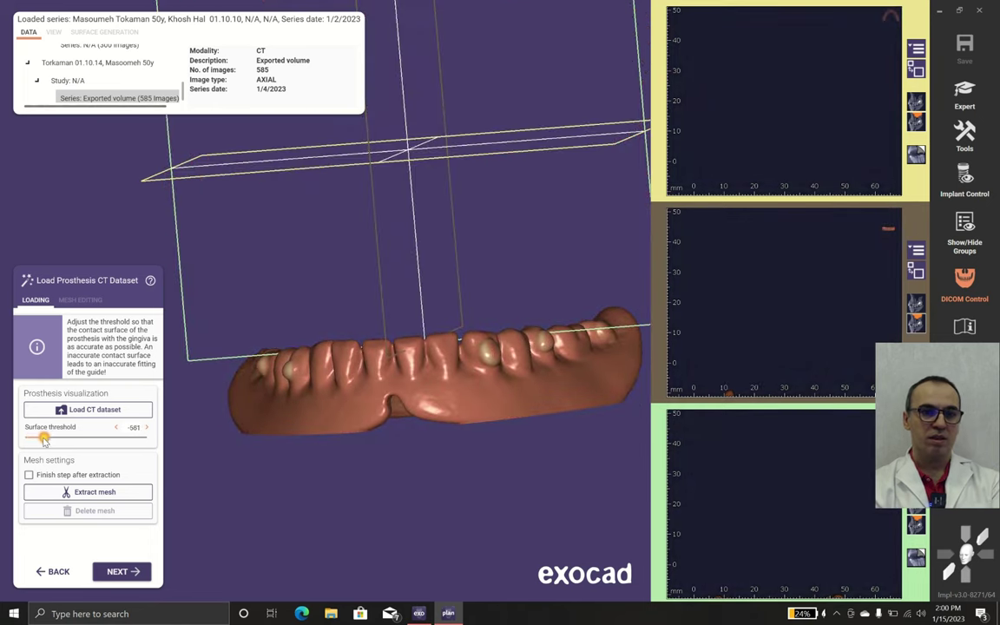
{"action": "left_click_drag", "start_coordinate": [47, 440], "coordinate": [59, 440]}
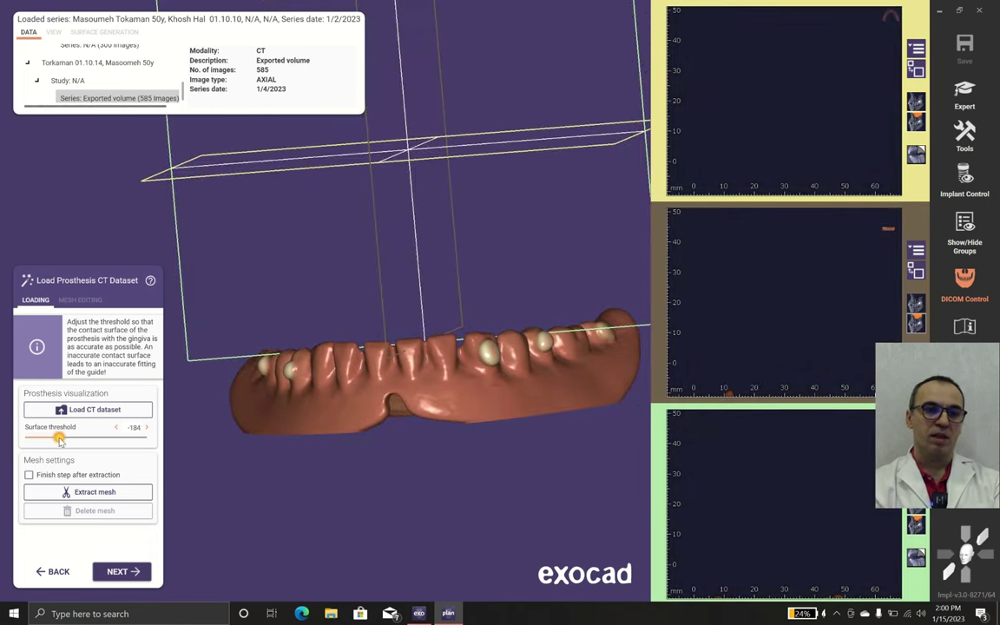
{"action": "left_click_drag", "start_coordinate": [62, 440], "coordinate": [39, 439]}
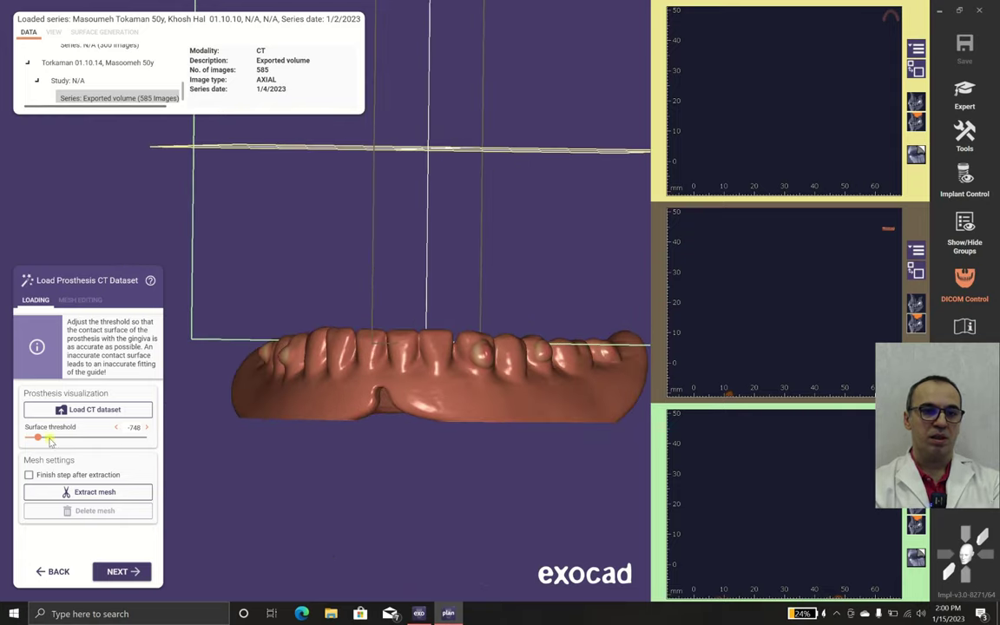
{"action": "left_click_drag", "start_coordinate": [39, 441], "coordinate": [43, 440]}
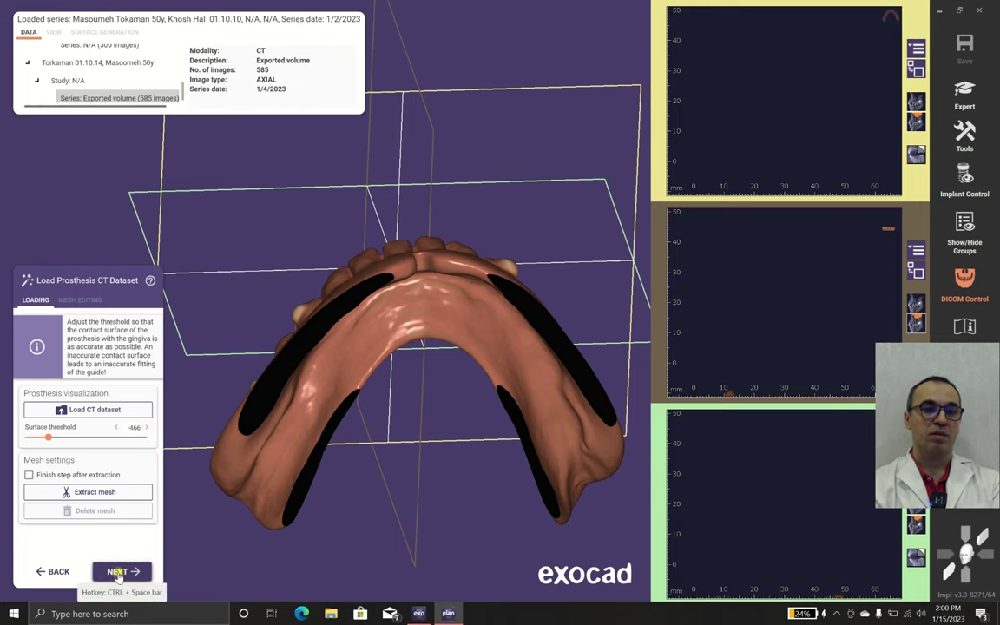
- Extract the denture mesh, auto-align it to the patient CT, and continue with acceptable alignment
{"action": "left_click", "coordinate": [117, 572]}
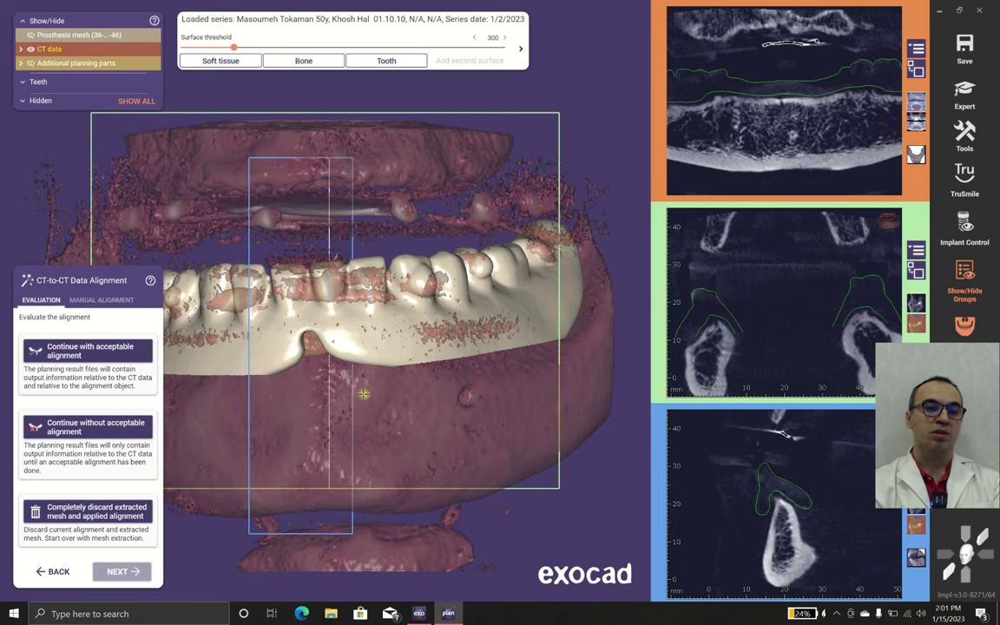
{"action": "scroll", "coordinate": [417, 382], "scroll_direction": "down", "scroll_amount": 3}
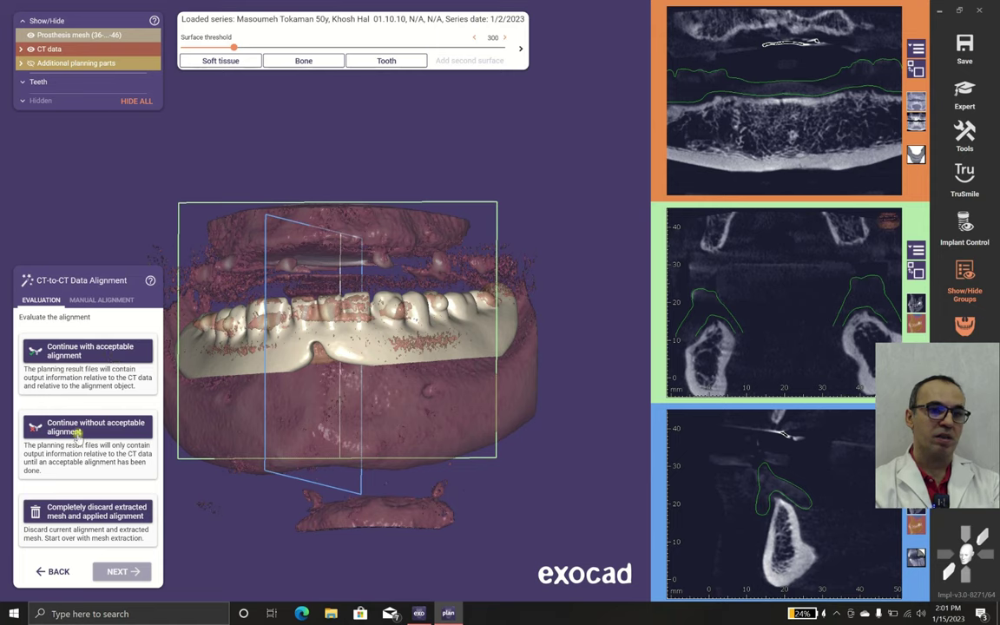
{"action": "left_click", "coordinate": [77, 348]}
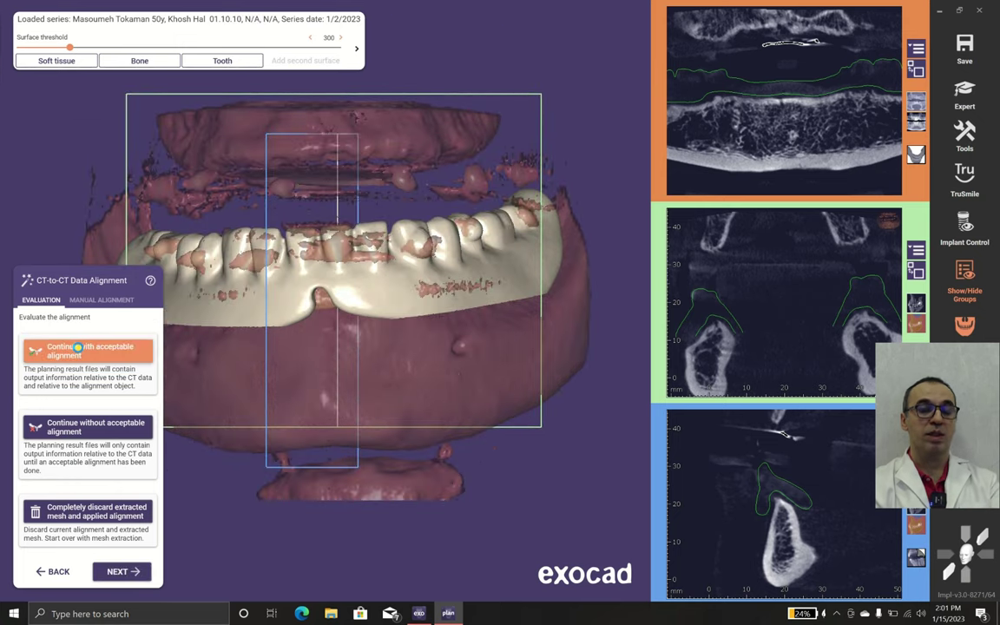